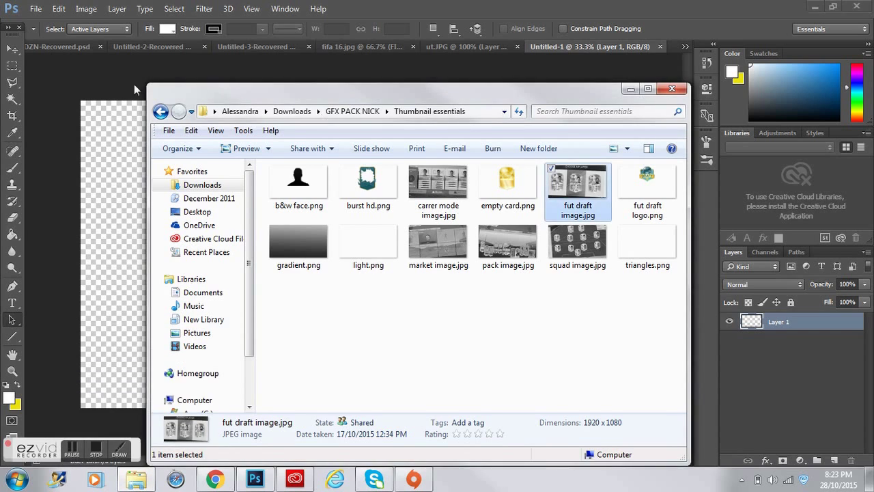
# Place fut draft image.jpg and scale it to fill the whole canvas.
pyautogui.moveTo(367, 116); pyautogui.dragTo(382, 226)
pyautogui.moveTo(478, 235); pyautogui.dragTo(424, 198)
pyautogui.moveTo(490, 335); pyautogui.dragTo(626, 408)
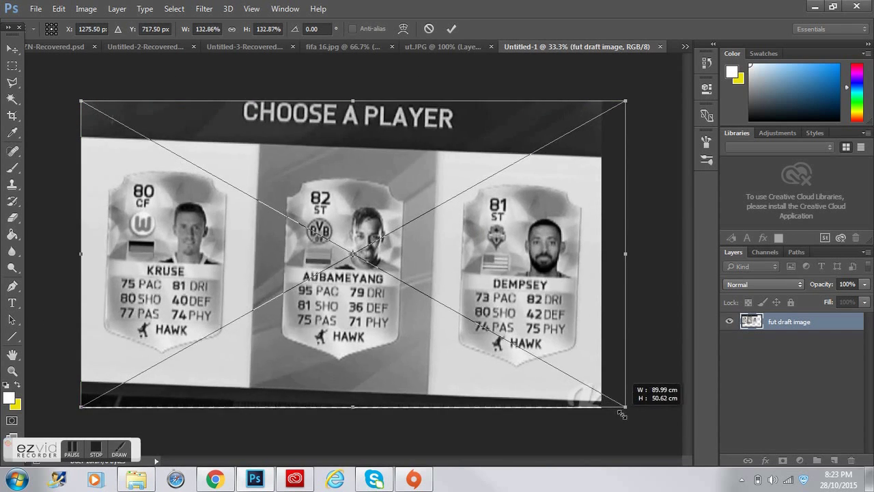
pyautogui.press('Return')
# Place gradient.png above it and stretch it to about 133% across the canvas.
pyautogui.hotkey('ctrl', 'shift', 'alt', 'n')
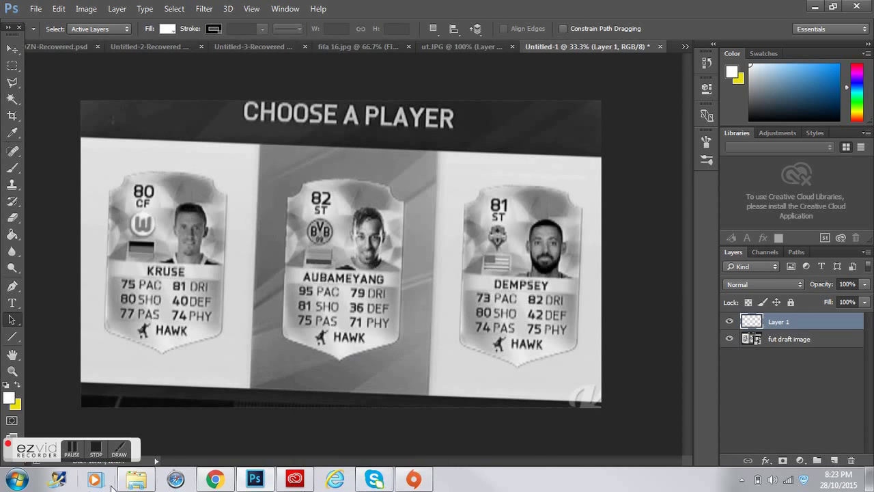
pyautogui.moveTo(112, 487)
pyautogui.mouseDown()
pyautogui.moveTo(488, 243)
pyautogui.moveTo(434, 204)
pyautogui.mouseUp()
pyautogui.write('gradient')
pyautogui.moveTo(490, 331); pyautogui.dragTo(627, 408)
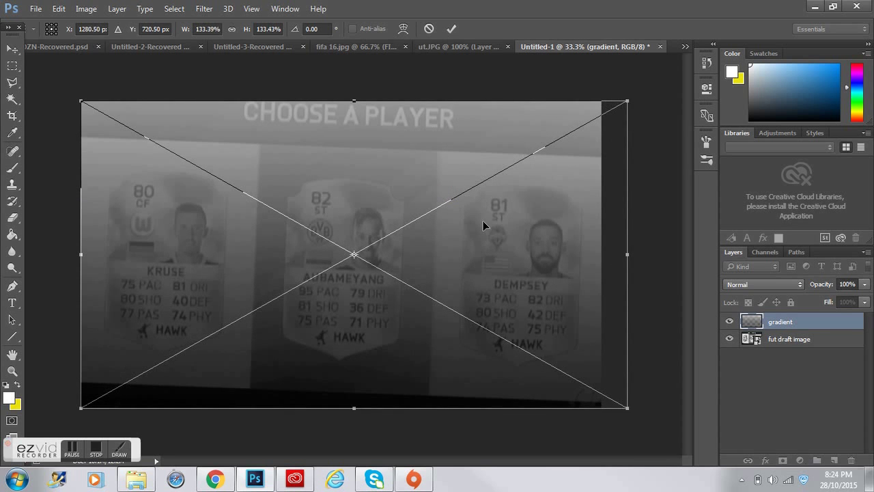
# Commit the gradient and set its blend mode to Overlay.
pyautogui.click(788, 285)
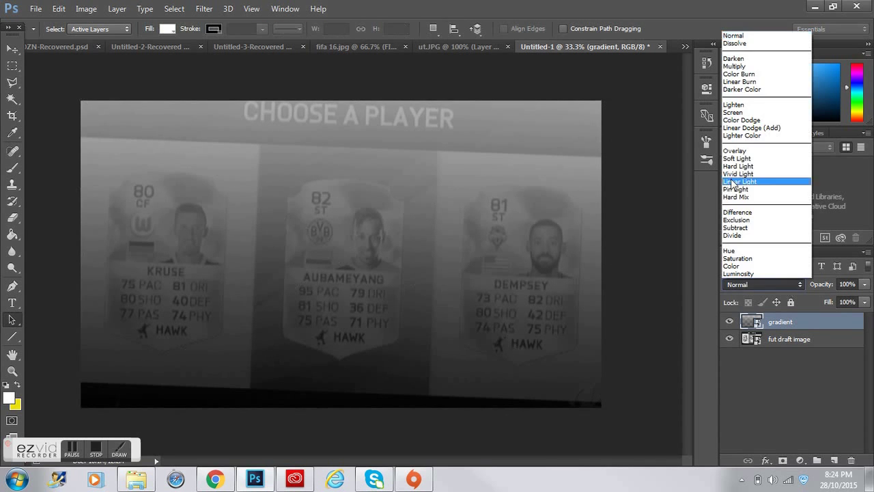
pyautogui.click(758, 145)
pyautogui.click(834, 460)
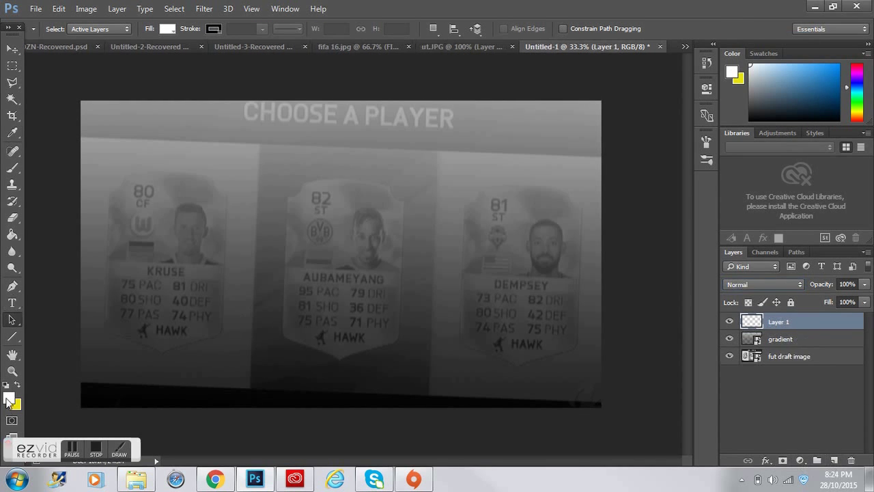
# Fill a new layer with magenta using the Paint Bucket and set it to Multiply.
pyautogui.click(9, 397)
pyautogui.click(459, 94)
pyautogui.click(432, 102)
pyautogui.click(575, 66)
pyautogui.press('g')
pyautogui.click(236, 338)
pyautogui.click(763, 284)
pyautogui.click(744, 60)
# Lower the gradient layer's opacity to 46%.
pyautogui.click(800, 346)
pyautogui.click(865, 285)
pyautogui.moveTo(865, 300); pyautogui.dragTo(834, 299)
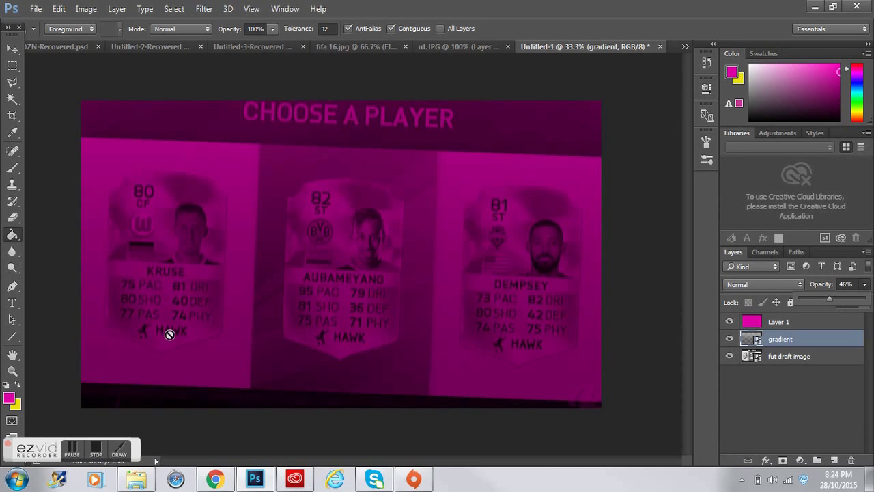
# Type INSANE over the cards in Proxima Nova Extrabold.
pyautogui.press('t')
pyautogui.click(340, 305)
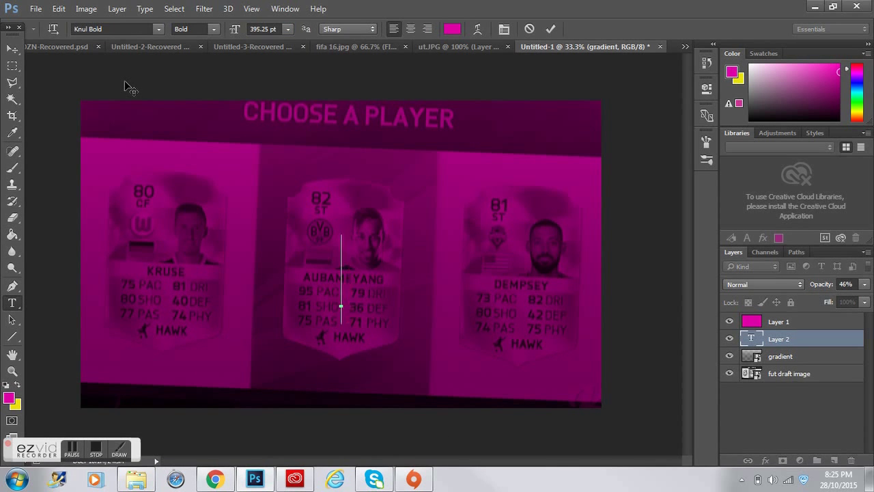
pyautogui.write('INSANE')
pyautogui.hotkey('ctrl', 'a')
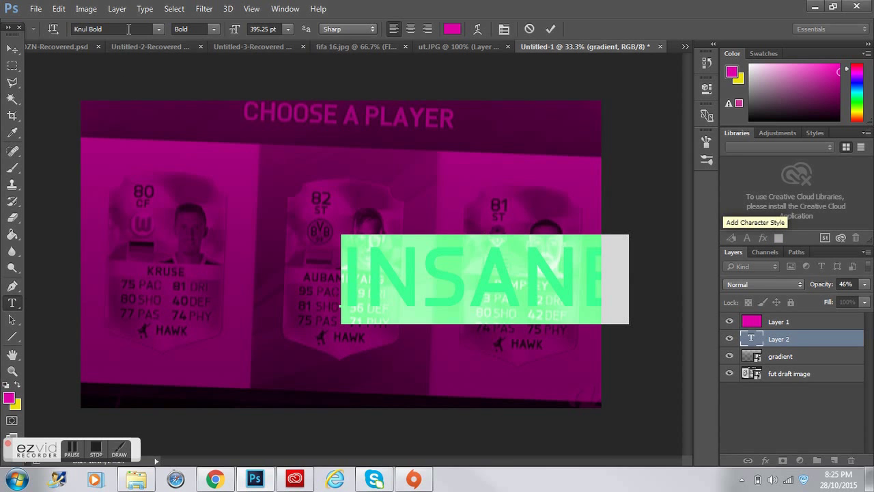
pyautogui.click(129, 30)
pyautogui.write('Oro')
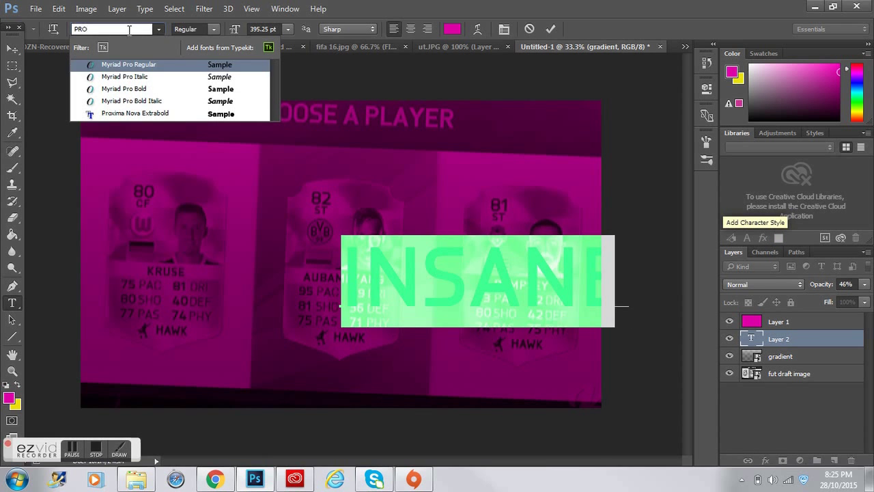
pyautogui.click(129, 110)
pyautogui.click(551, 29)
# Move the INSANE layer above the magenta layer and centre it over the cards.
pyautogui.moveTo(779, 339); pyautogui.dragTo(779, 314)
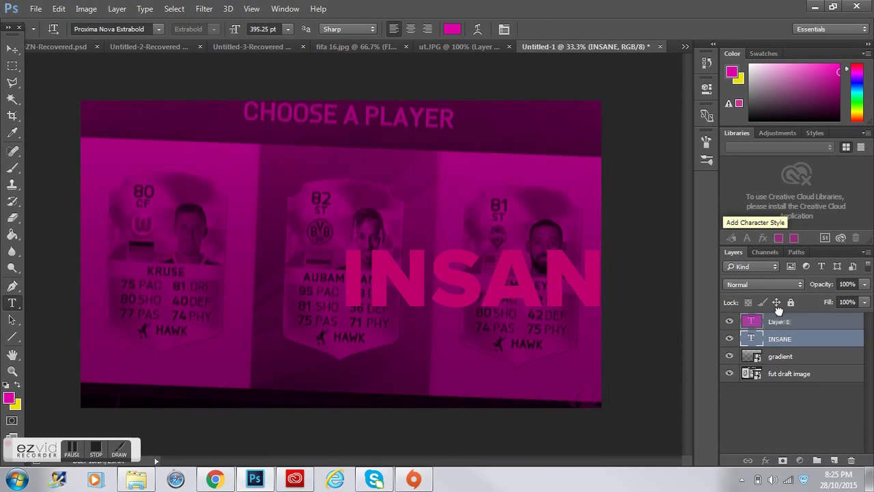
pyautogui.press('v')
pyautogui.moveTo(567, 299); pyautogui.dragTo(428, 304)
pyautogui.click(766, 460)
# Give INSANE an 8 px stroke positioned inside the letters.
pyautogui.press('Escape')
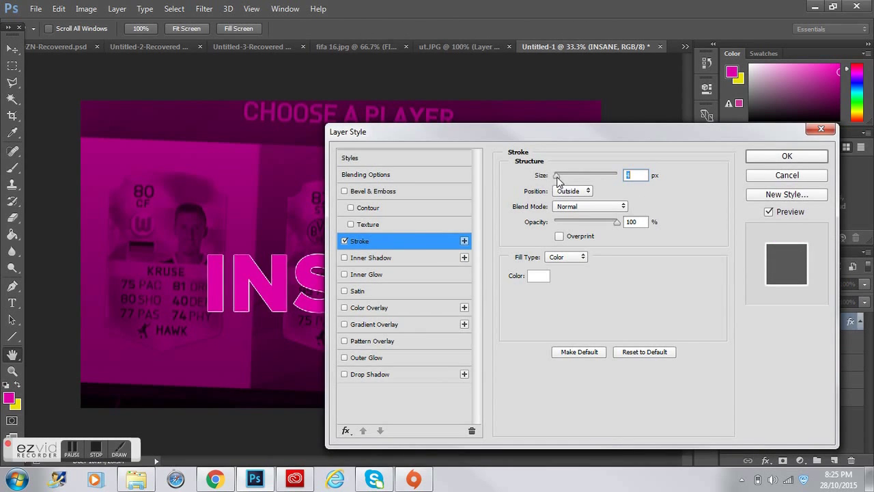
pyautogui.moveTo(558, 177); pyautogui.dragTo(560, 176)
pyautogui.click(572, 190)
pyautogui.click(577, 212)
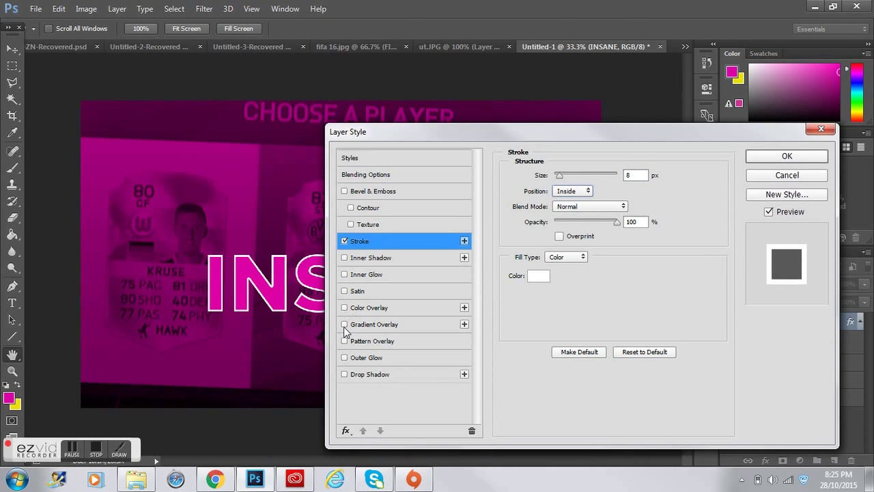
# Add a Gradient Overlay running from grey ACACAC to white.
pyautogui.click(344, 325)
pyautogui.click(588, 201)
pyautogui.moveTo(617, 309); pyautogui.dragTo(738, 311)
pyautogui.click(493, 308)
pyautogui.doubleClick(491, 309)
pyautogui.moveTo(283, 119); pyautogui.dragTo(278, 110)
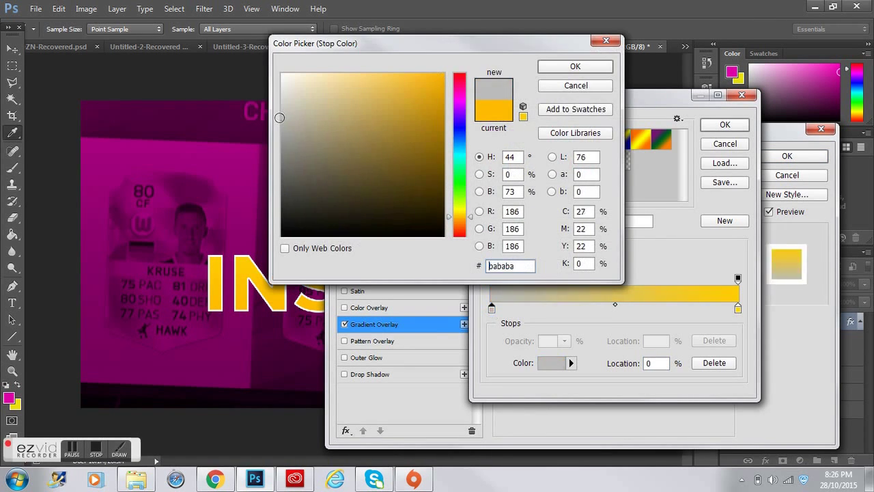
pyautogui.doubleClick(526, 266)
pyautogui.write('ACACAC')
pyautogui.press('Return')
pyautogui.doubleClick(738, 310)
pyautogui.click(557, 70)
pyautogui.click(738, 309)
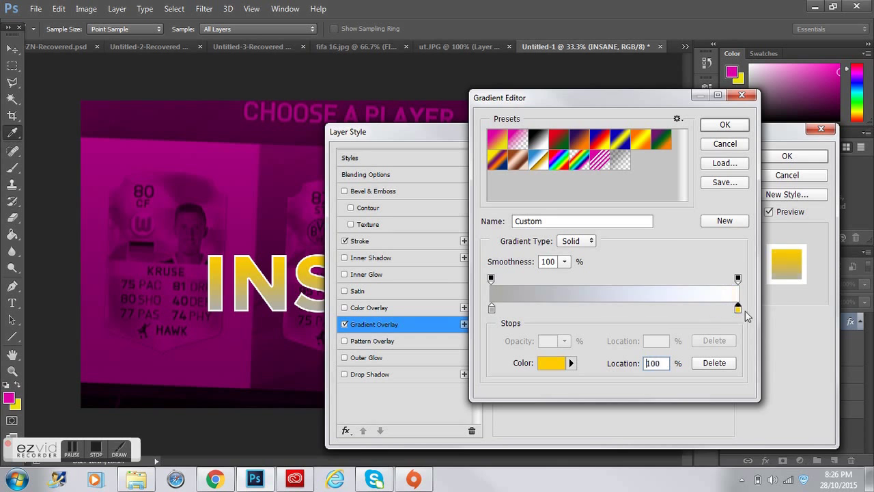
pyautogui.click(725, 127)
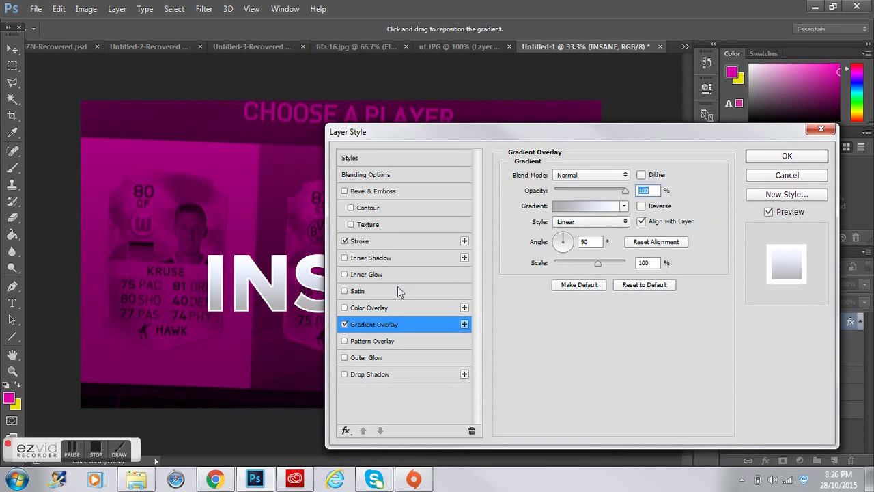
# Add an outer glow with its default colour and apply the effects.
pyautogui.click(362, 358)
pyautogui.click(538, 223)
pyautogui.press('Return')
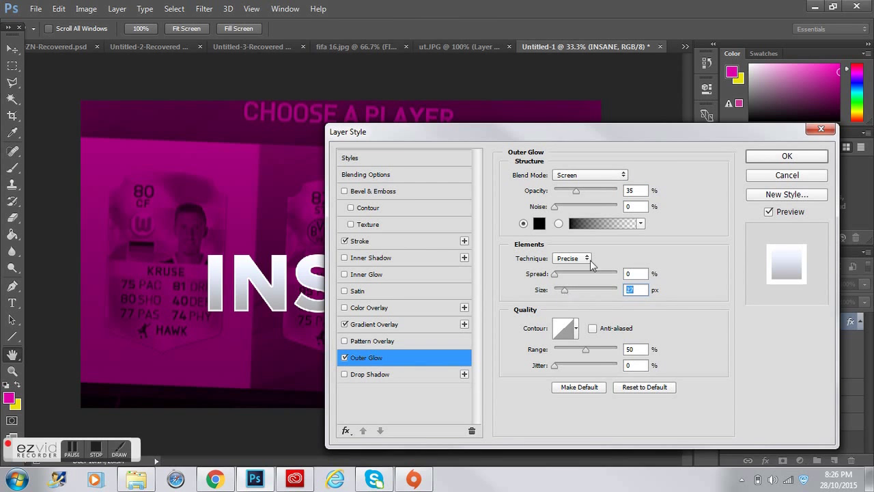
pyautogui.press('Return')
# Set the outer glow blend mode to Normal and its size to 24 px.
pyautogui.click(765, 461)
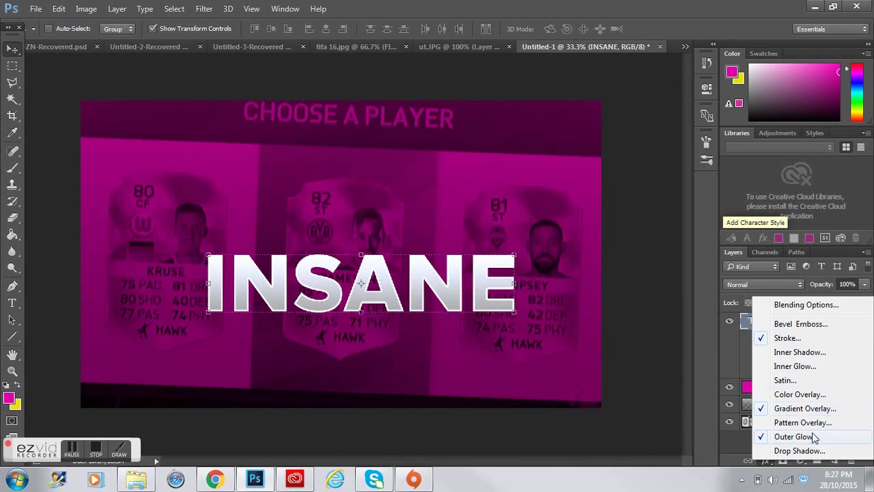
pyautogui.click(772, 416)
pyautogui.click(585, 175)
pyautogui.click(585, 186)
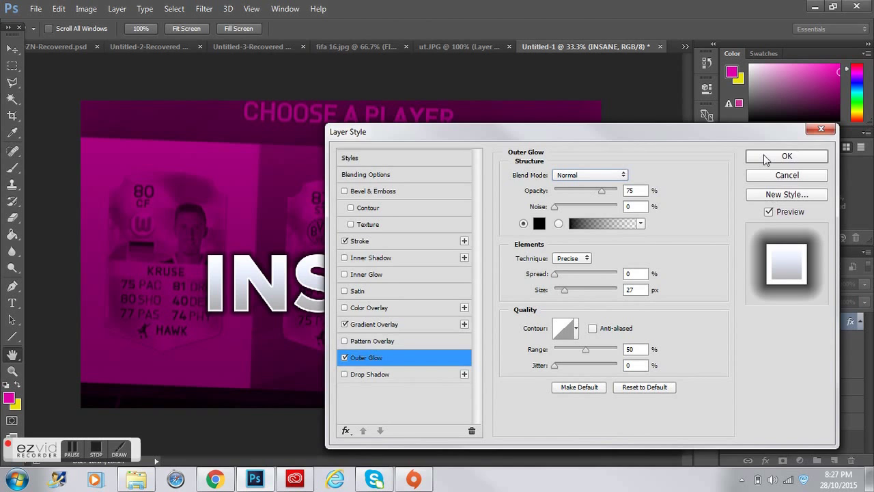
pyautogui.click(765, 158)
pyautogui.click(765, 461)
pyautogui.click(772, 437)
pyautogui.moveTo(566, 296); pyautogui.dragTo(564, 296)
# Retype INSANE at 410 pt and shift it slightly left and down.
pyautogui.click(787, 155)
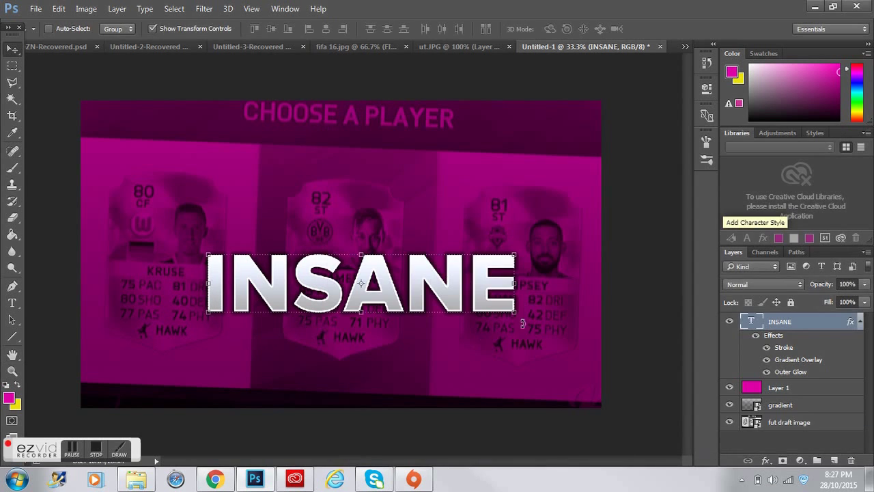
pyautogui.press('t')
pyautogui.click(515, 286)
pyautogui.press('BackSpace')
pyautogui.press('BackSpace')
pyautogui.press('BackSpace')
pyautogui.press('BackSpace')
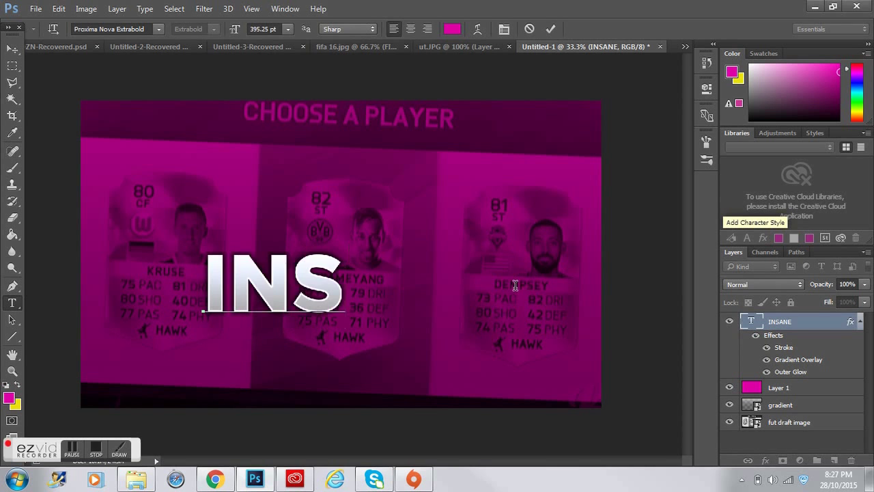
pyautogui.write('INSANE')
pyautogui.hotkey('ctrl', 'a')
pyautogui.doubleClick(263, 28)
pyautogui.write('410')
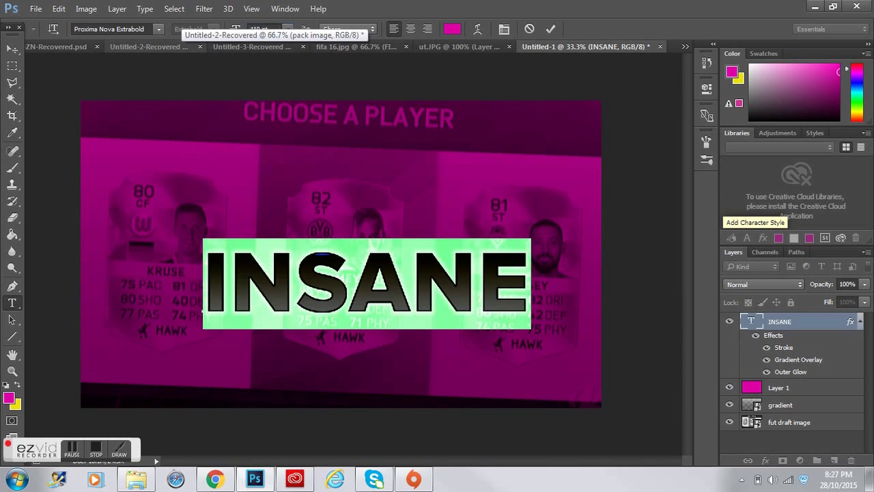
pyautogui.press('Return')
pyautogui.click(12, 50)
pyautogui.moveTo(513, 268); pyautogui.dragTo(486, 283)
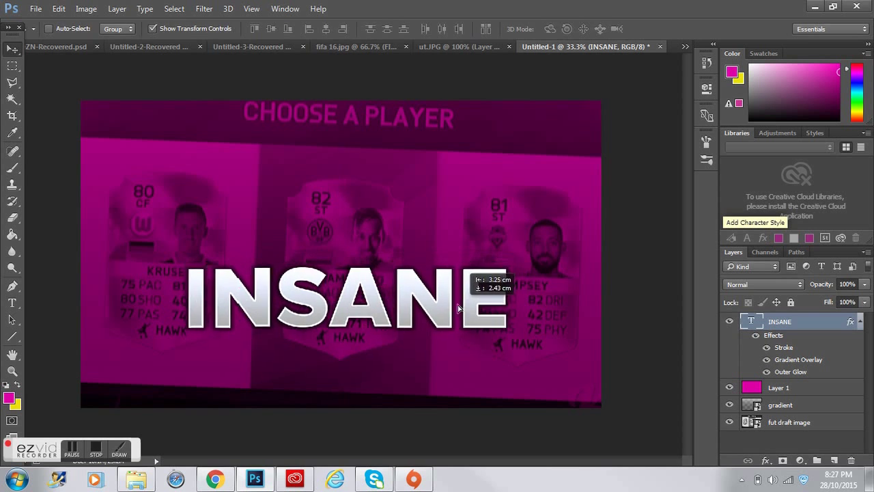
# Reduce INSANE to 400 pt, nudge it right, and start a text line below it.
pyautogui.press('t')
pyautogui.doubleClick(501, 309)
pyautogui.write('400')
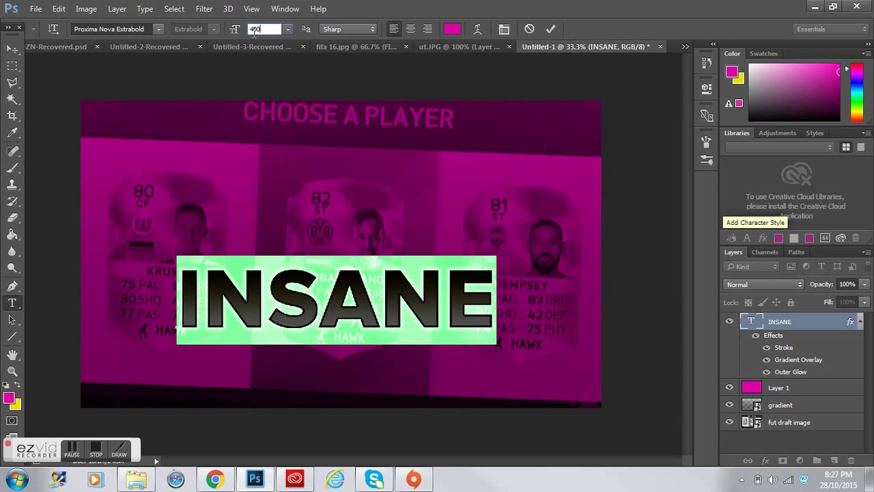
pyautogui.click(550, 28)
pyautogui.press('v')
pyautogui.moveTo(430, 294); pyautogui.dragTo(435, 295)
pyautogui.press('t')
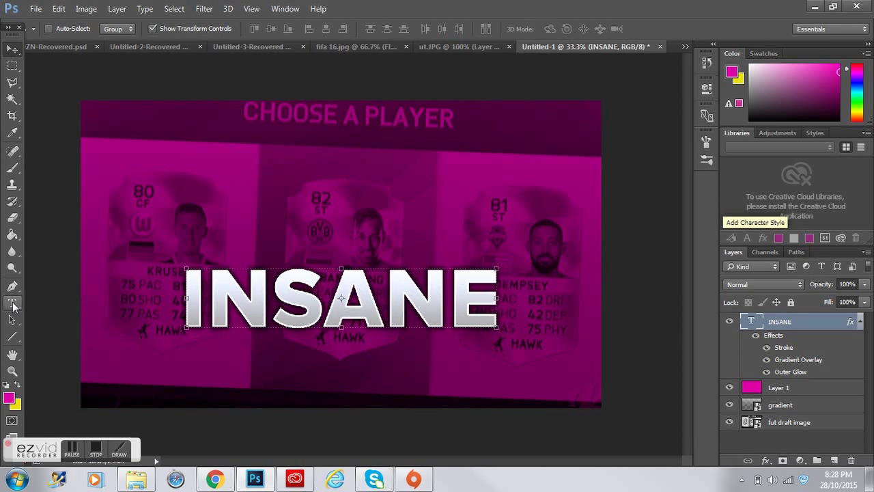
pyautogui.click(316, 392)
# Type FUTDR below INSANE and give it a pale yellow FFFD6C stroke.
pyautogui.write('FUTDR')
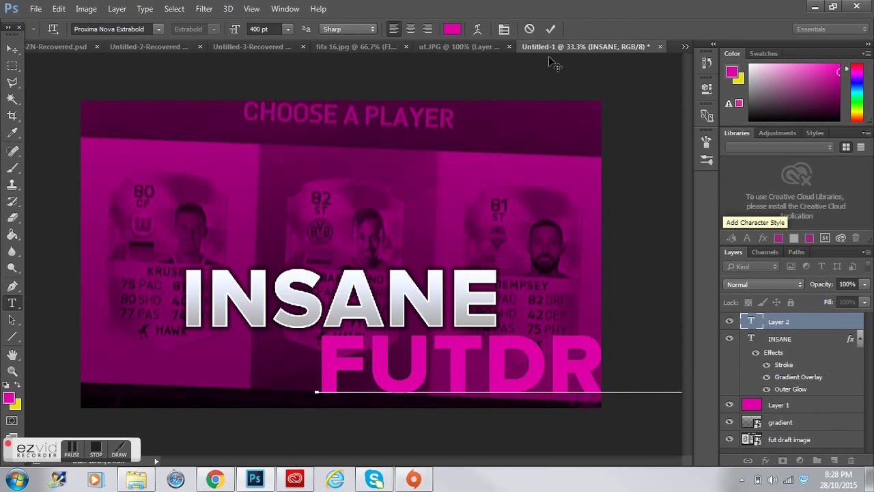
pyautogui.click(551, 29)
pyautogui.click(763, 460)
pyautogui.click(788, 336)
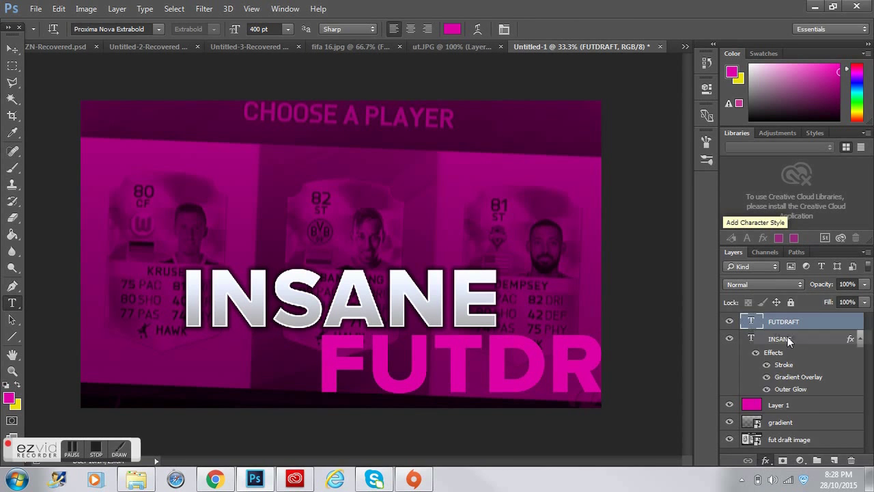
pyautogui.click(540, 277)
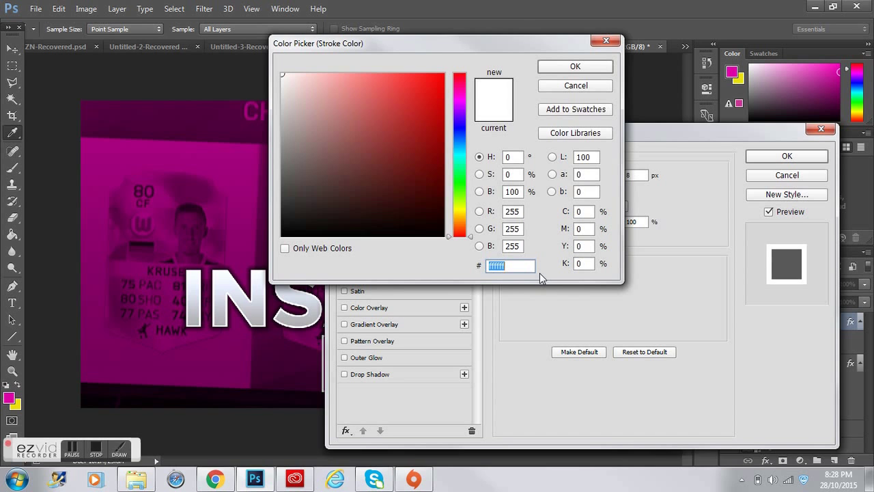
pyautogui.write('fffd6c')
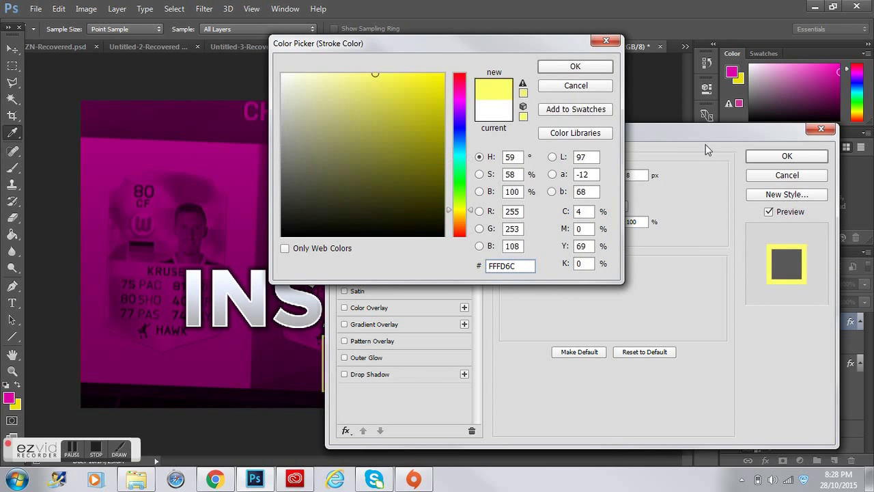
pyautogui.press('Return')
# Enable Gradient Overlay, add a middle stop, and make the left stop orange FF6E00.
pyautogui.click(345, 324)
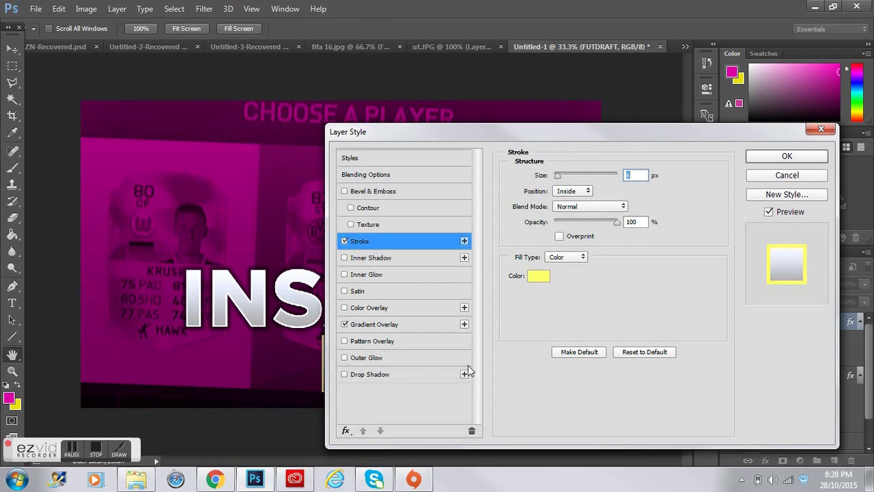
pyautogui.click(383, 324)
pyautogui.click(581, 188)
pyautogui.click(614, 309)
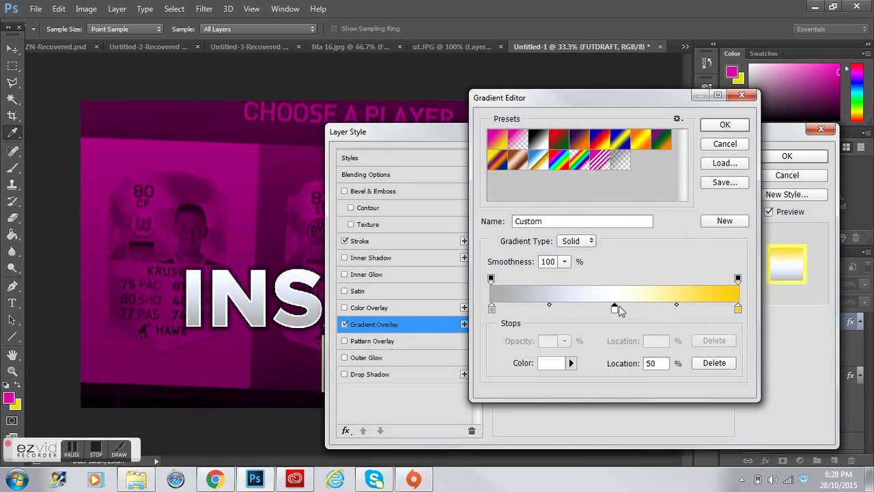
pyautogui.doubleClick(491, 308)
pyautogui.write('FF6E00')
pyautogui.press('Return')
# Set the middle and right gradient stops to ffff00 and ffe441.
pyautogui.doubleClick(617, 308)
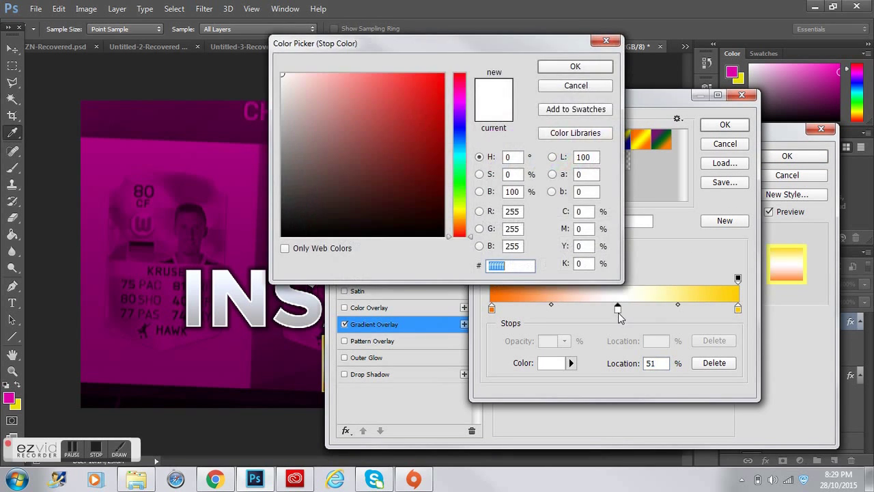
pyautogui.write('ffff00')
pyautogui.press('Return')
pyautogui.doubleClick(738, 308)
pyautogui.write('ffe441')
pyautogui.press('Return')
pyautogui.click(722, 125)
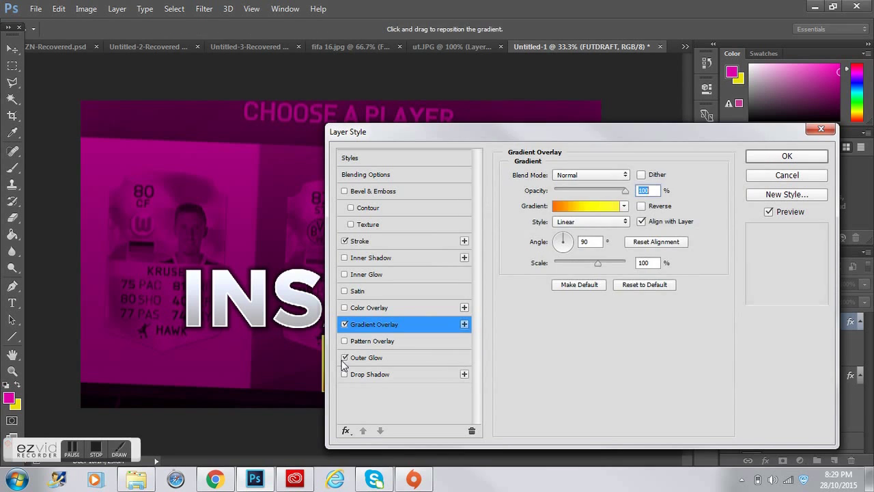
# Add an outer glow, apply the layer style, and move the text left.
pyautogui.click(345, 358)
pyautogui.click(787, 156)
pyautogui.moveTo(526, 362); pyautogui.dragTo(233, 362)
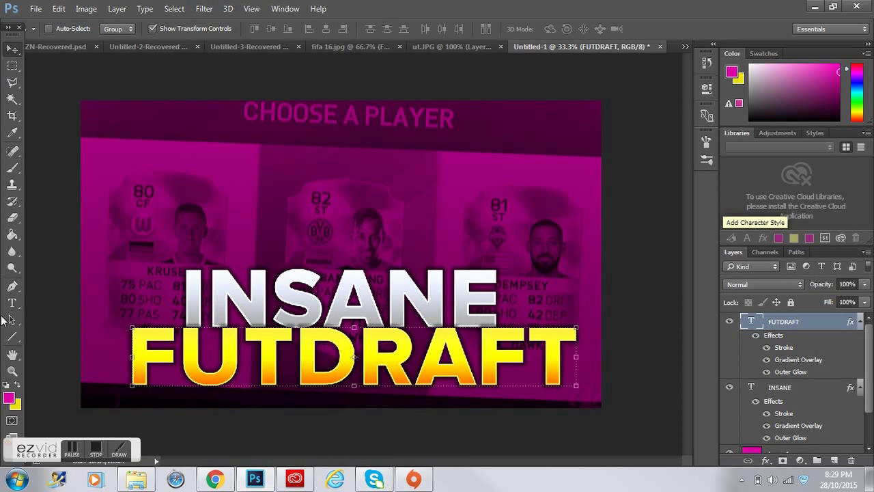
# Enlarge FUTDRAFT to 450 pt and reposition it and INSANE over each other.
pyautogui.click(11, 302)
pyautogui.doubleClick(565, 355)
pyautogui.write('450')
pyautogui.press('Return')
pyautogui.click(12, 48)
pyautogui.moveTo(476, 355)
pyautogui.mouseDown()
pyautogui.moveTo(429, 356)
pyautogui.moveTo(442, 355)
pyautogui.mouseUp()
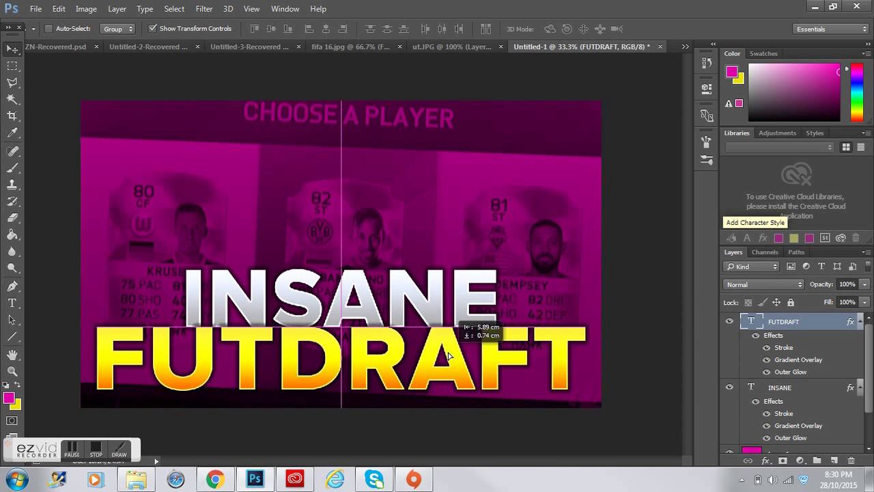
pyautogui.click(779, 388)
pyautogui.moveTo(457, 318); pyautogui.dragTo(432, 321)
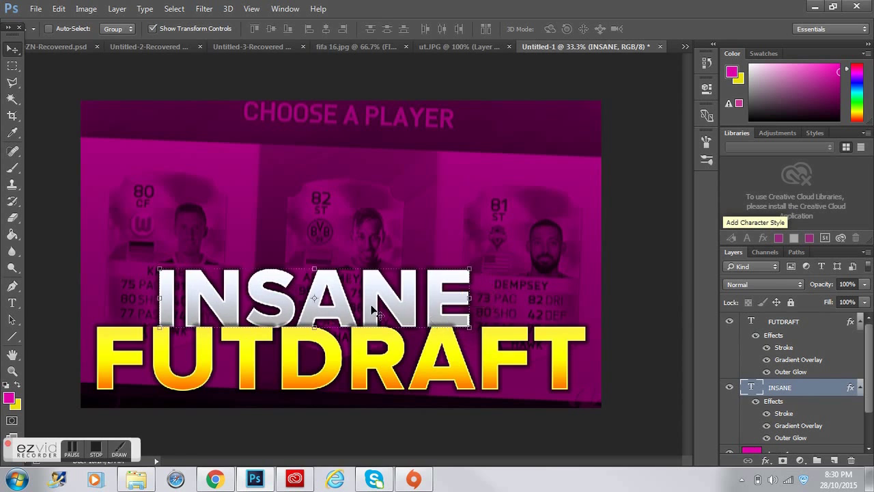
# Place the fut draft logo at about 88% to the right of the text.
pyautogui.click(136, 478)
pyautogui.moveTo(630, 174); pyautogui.dragTo(351, 264)
pyautogui.moveTo(458, 254)
pyautogui.mouseDown()
pyautogui.moveTo(674, 345)
pyautogui.moveTo(656, 348)
pyautogui.mouseUp()
pyautogui.moveTo(332, 234); pyautogui.dragTo(346, 255)
pyautogui.moveTo(533, 301)
pyautogui.mouseDown()
pyautogui.moveTo(538, 311)
pyautogui.moveTo(537, 295)
pyautogui.mouseUp()
pyautogui.press('Return')
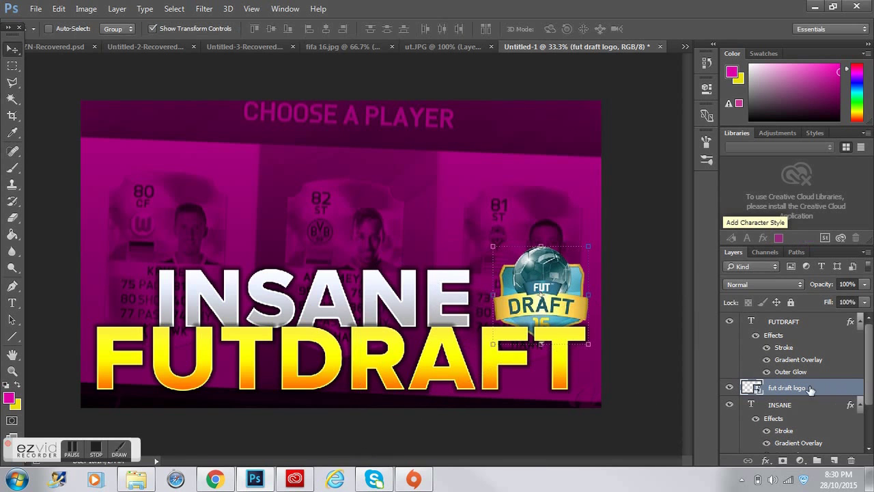
pyautogui.hotkey('ctrl', ']')
# Place the Lewandowski card from the Hq Cards folder centrally above the text.
pyautogui.press('a')
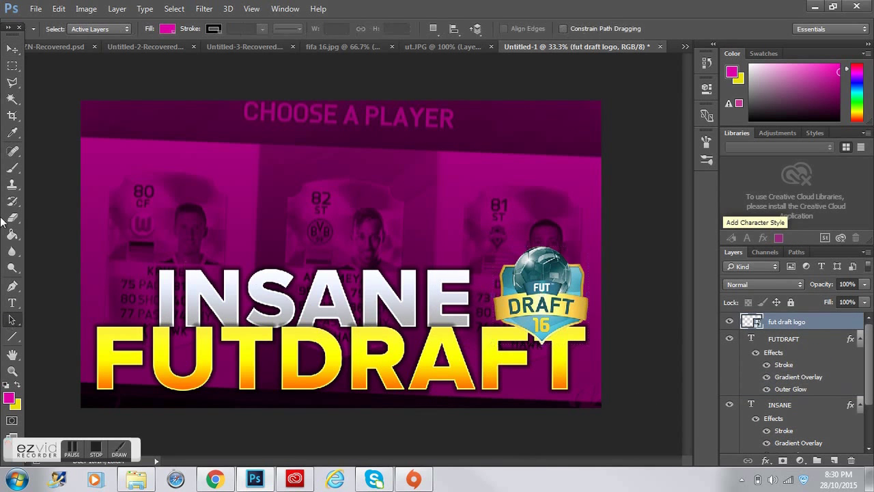
pyautogui.hotkey('alt', 'Tab')
pyautogui.press('BackSpace')
pyautogui.doubleClick(392, 307)
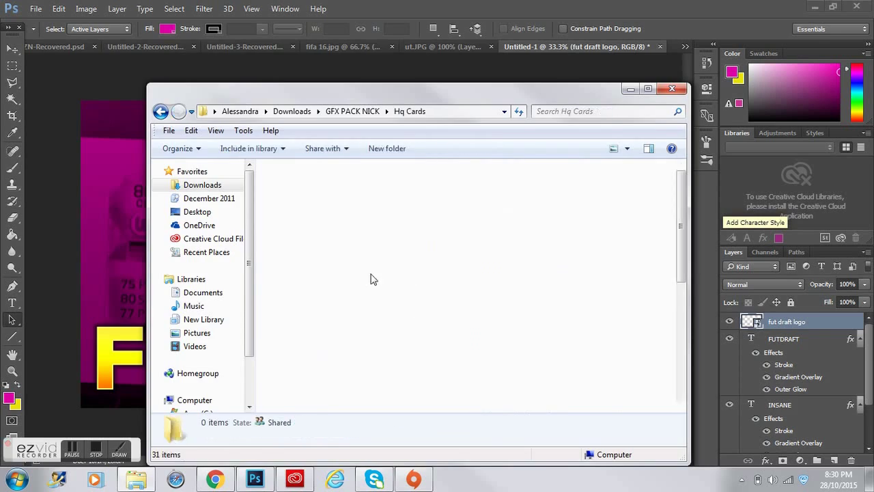
pyautogui.moveTo(371, 277); pyautogui.dragTo(382, 287)
pyautogui.moveTo(458, 369); pyautogui.dragTo(548, 445)
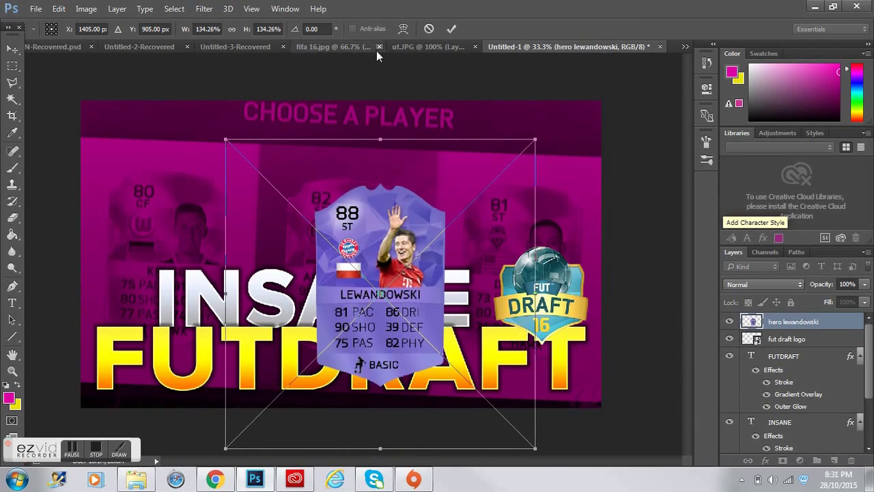
pyautogui.press('Escape')
pyautogui.hotkey('alt', 'Tab')
pyautogui.moveTo(390, 269); pyautogui.dragTo(341, 259)
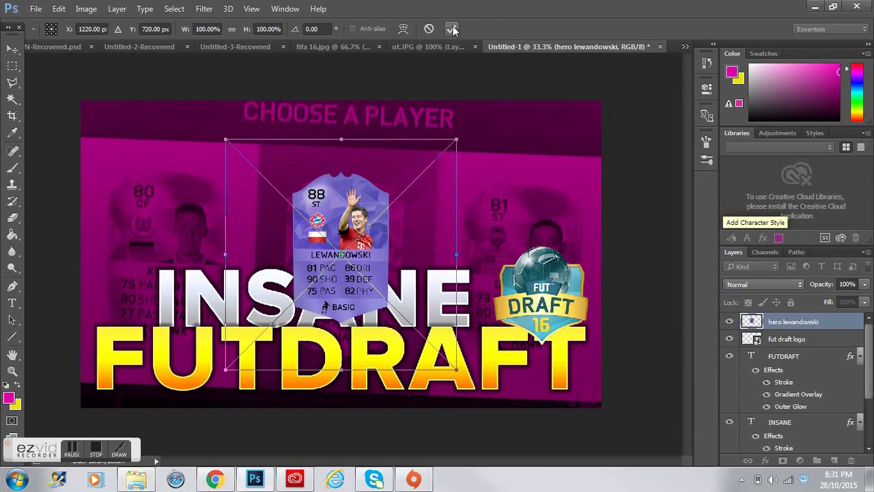
# Place burst hd.png at about 89% as a frame around the Lewandowski card.
pyautogui.press('Return')
pyautogui.hotkey('alt', 'Tab')
pyautogui.click(362, 347)
pyautogui.doubleClick(327, 347)
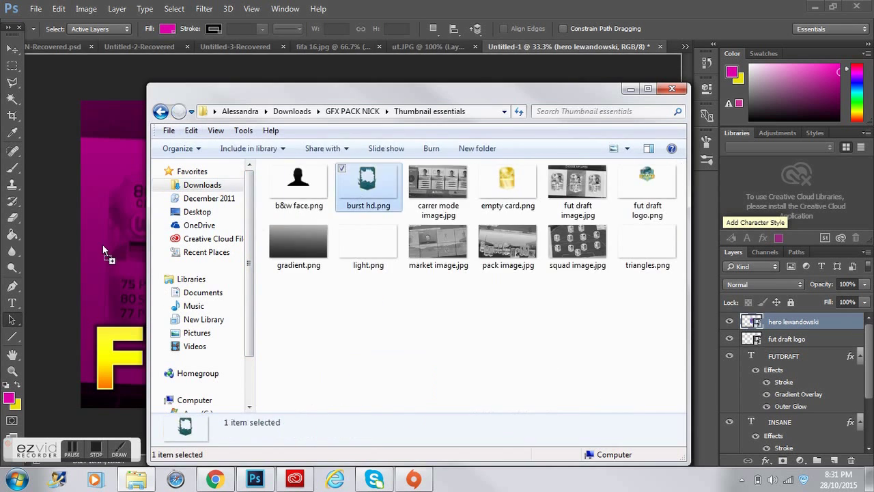
pyautogui.moveTo(360, 174); pyautogui.dragTo(107, 250)
pyautogui.moveTo(547, 144); pyautogui.dragTo(509, 160)
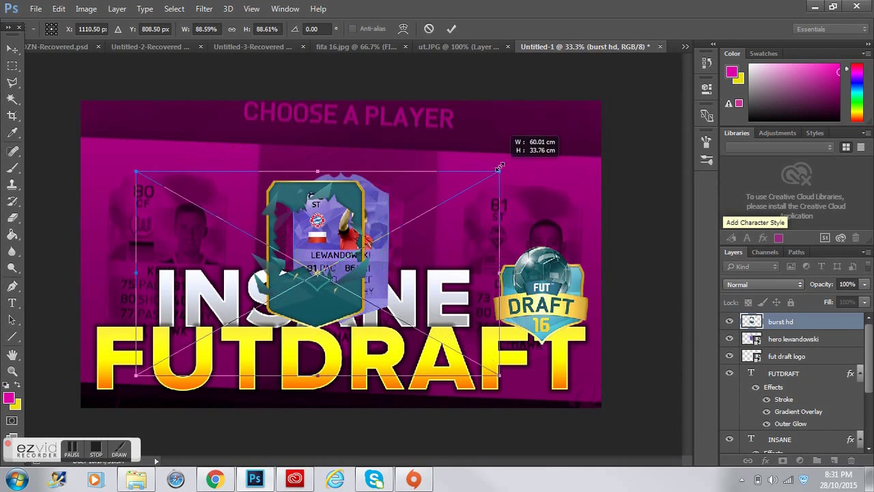
pyautogui.moveTo(437, 232); pyautogui.dragTo(456, 245)
pyautogui.moveTo(519, 363); pyautogui.dragTo(526, 369)
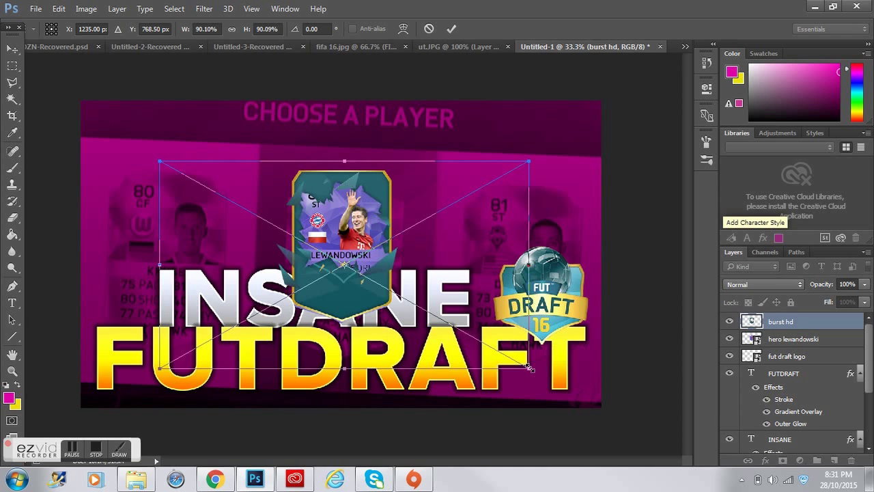
pyautogui.click(12, 320)
# Enlarge the burst and hero lewandowski layers together and move them below the INSANE text.
pyautogui.keyDown('ctrl'); pyautogui.click(792, 339); pyautogui.keyUp('ctrl')
pyautogui.press('v')
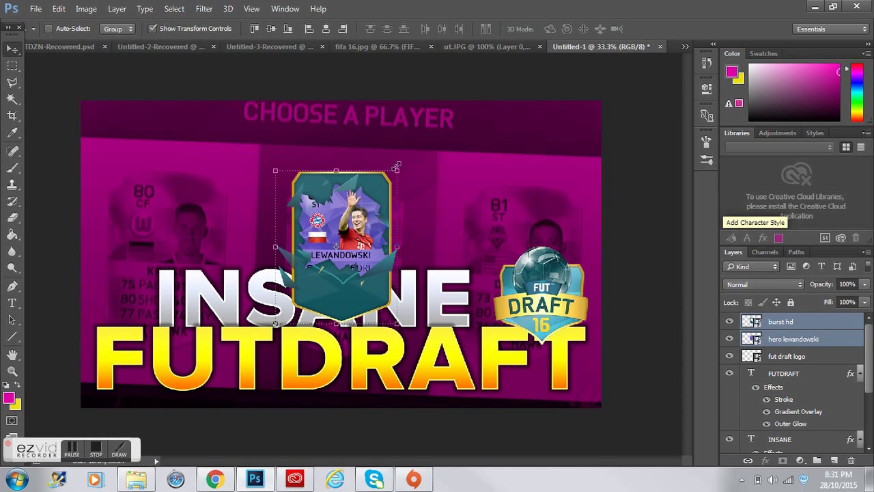
pyautogui.hotkey('ctrl', 't')
pyautogui.moveTo(403, 153); pyautogui.dragTo(415, 127)
pyautogui.click(581, 29)
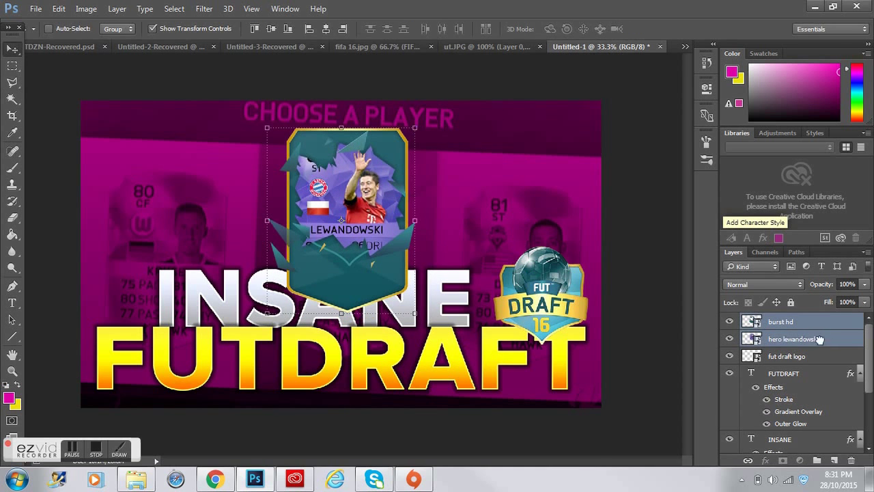
pyautogui.hotkey('ctrl', '[')
pyautogui.hotkey('ctrl', '[')
pyautogui.hotkey('ctrl', '[')
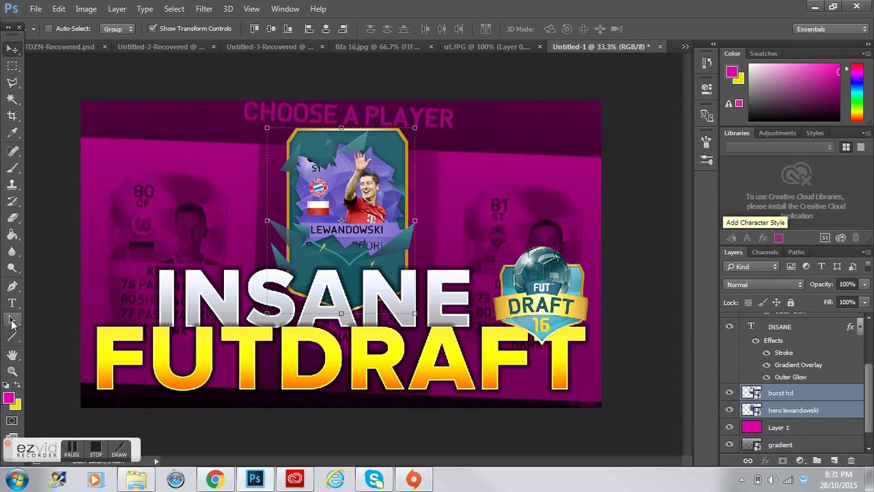
# Apply a Gaussian Blur to the hero lewandowski card layer.
pyautogui.click(792, 410)
pyautogui.click(204, 8)
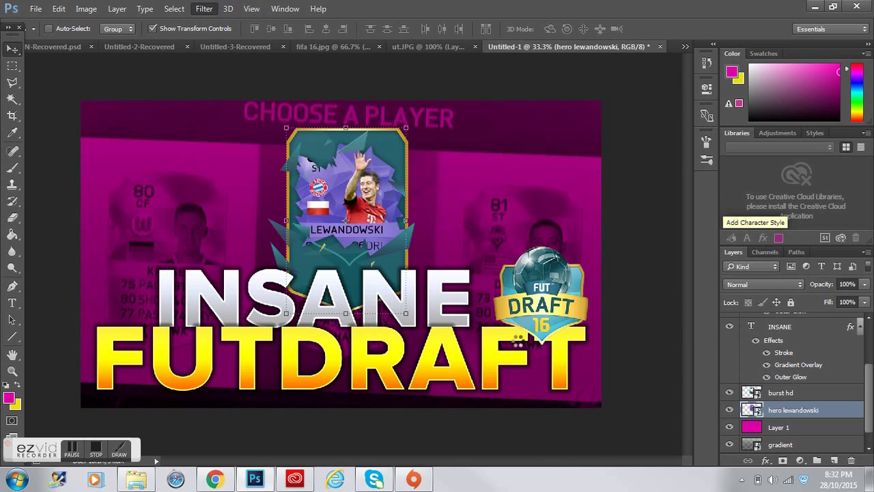
pyautogui.click(635, 108)
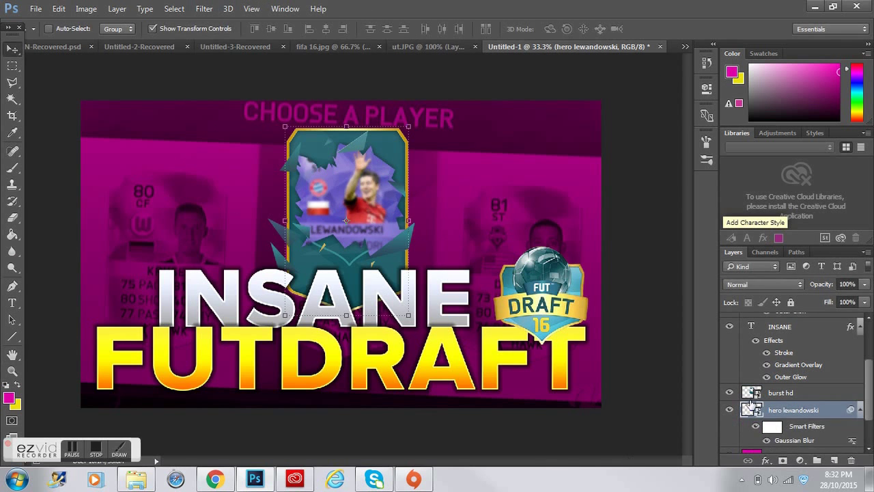
pyautogui.hotkey('alt', 'Tab')
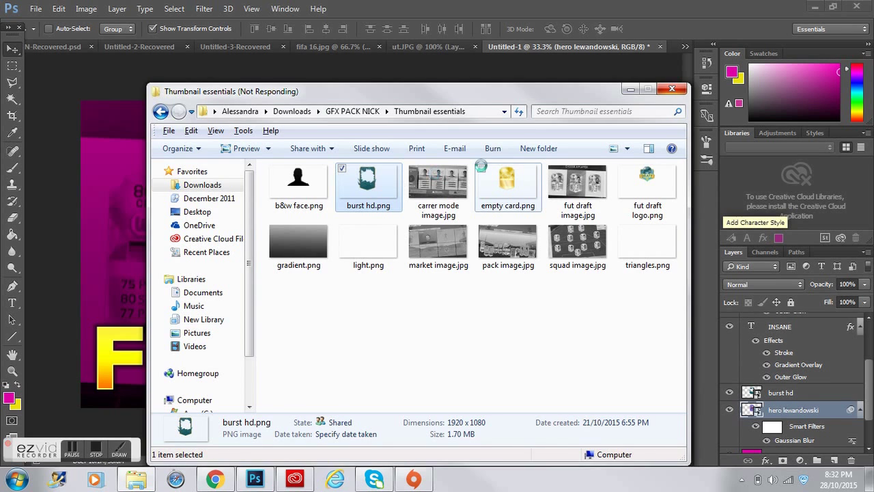
# Place the empty card image right of Lewandowski, enlarge it slightly, and copy it to the left.
pyautogui.moveTo(480, 169); pyautogui.dragTo(104, 148)
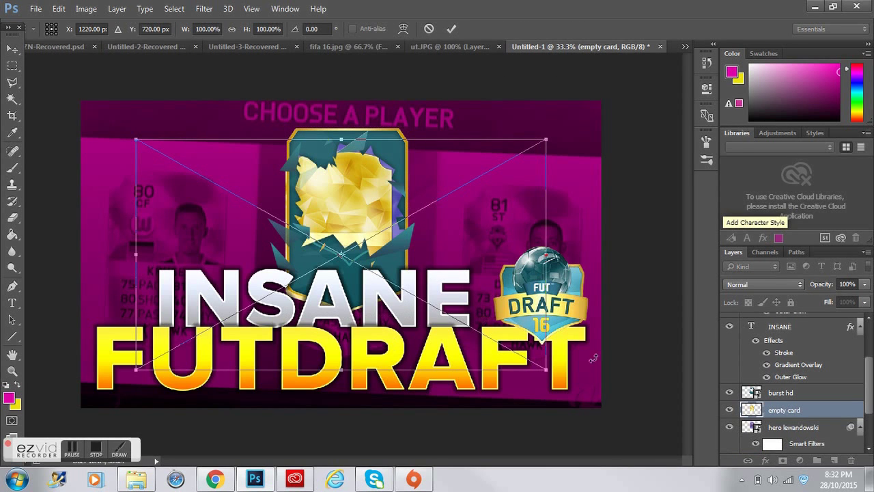
pyautogui.moveTo(382, 205); pyautogui.dragTo(502, 189)
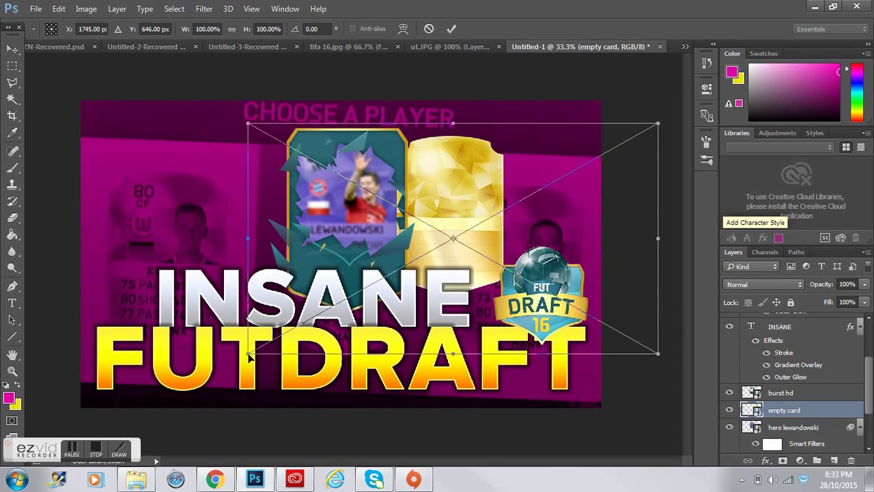
pyautogui.moveTo(250, 355); pyautogui.dragTo(243, 357)
pyautogui.moveTo(657, 237); pyautogui.dragTo(669, 241)
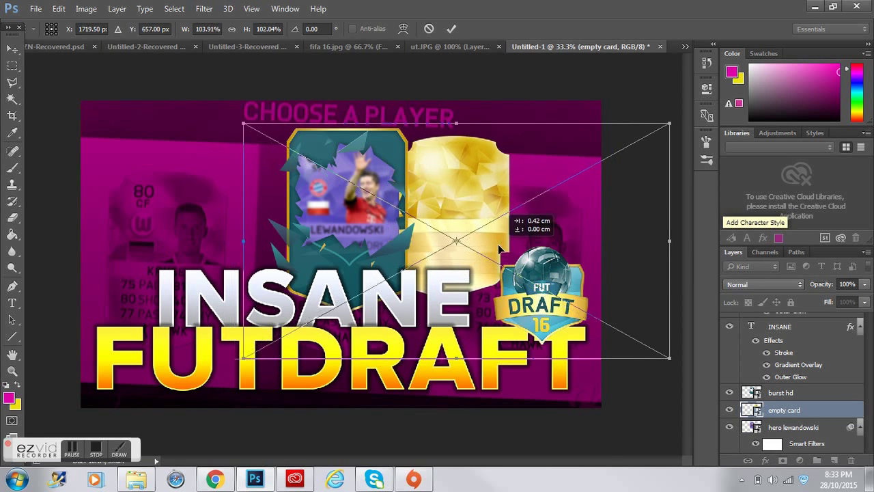
pyautogui.click(451, 29)
pyautogui.moveTo(482, 280); pyautogui.dragTo(252, 280)
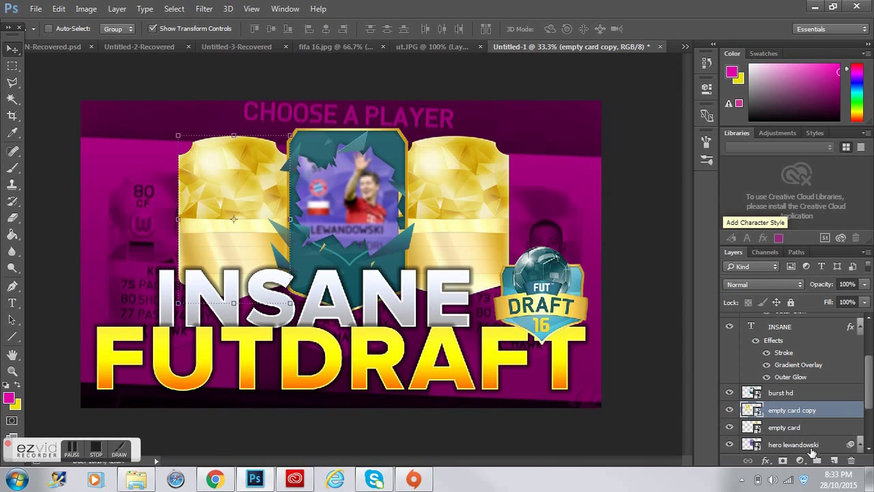
# Fit another burst hd frame behind the right card and copy it onto the left card.
pyautogui.click(800, 444)
pyautogui.click(109, 410)
pyautogui.moveTo(368, 185); pyautogui.dragTo(116, 253)
pyautogui.moveTo(420, 260); pyautogui.dragTo(517, 238)
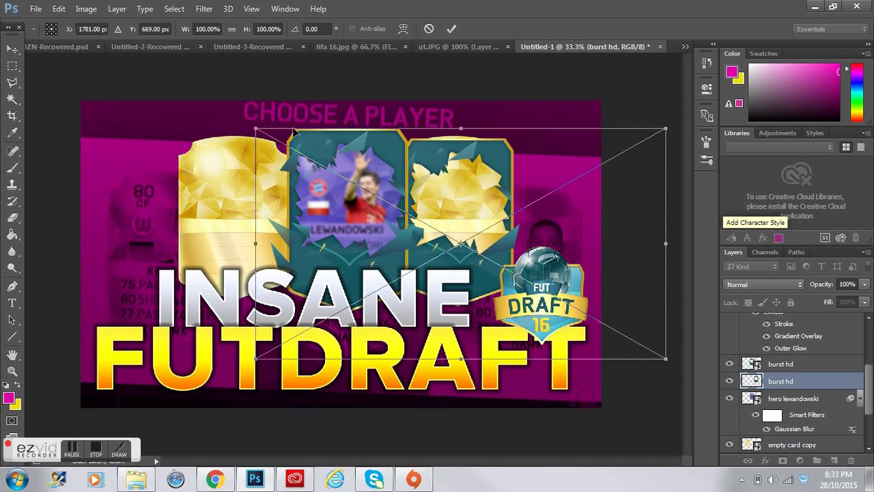
pyautogui.moveTo(254, 127); pyautogui.dragTo(248, 126)
pyautogui.moveTo(522, 246); pyautogui.dragTo(530, 246)
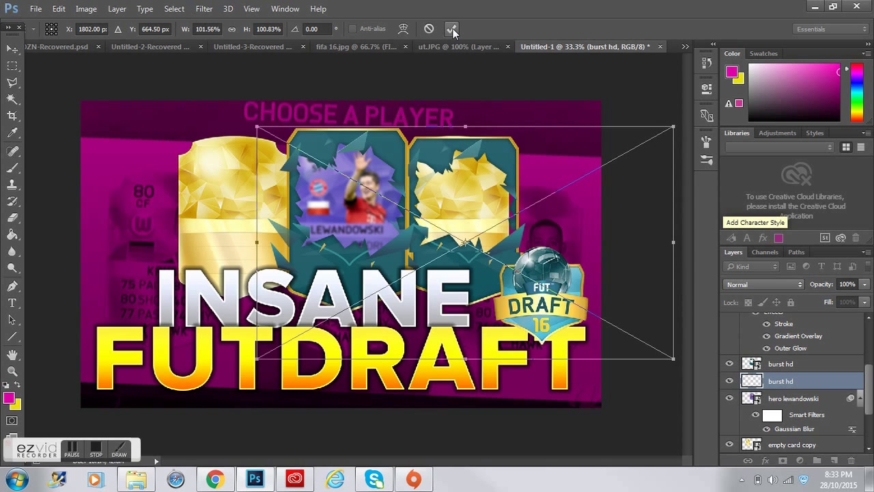
pyautogui.press('Left')
pyautogui.press('Left')
pyautogui.press('Left')
pyautogui.click(453, 31)
pyautogui.moveTo(525, 206)
pyautogui.mouseDown()
pyautogui.moveTo(501, 224)
pyautogui.moveTo(251, 262)
pyautogui.mouseUp()
pyautogui.press('a')
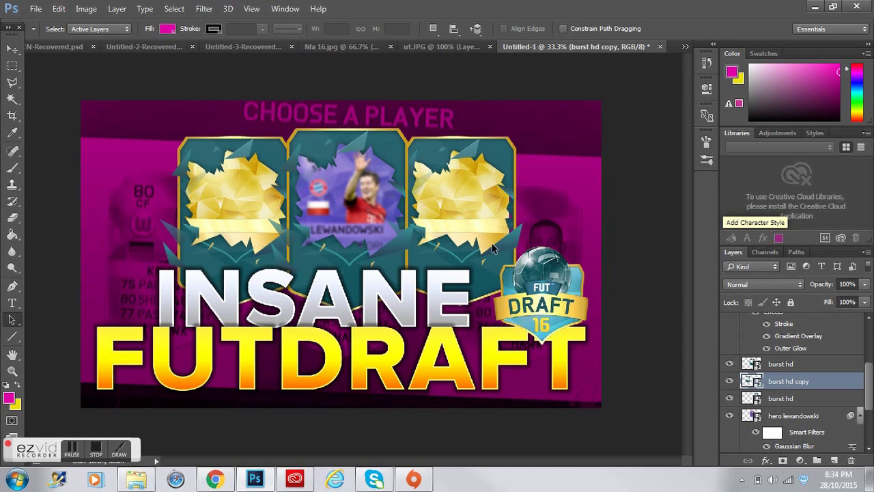
pyautogui.hotkey('alt', '[')
pyautogui.hotkey('alt', '[')
pyautogui.hotkey('alt', '[')
# Place triangles.png at about 132% across the canvas with Overlay blend mode.
pyautogui.click(130, 481)
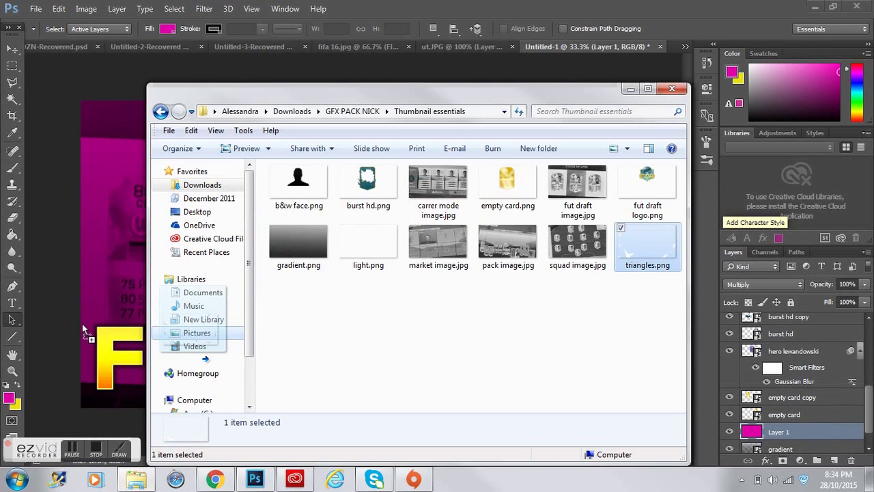
pyautogui.click(86, 332)
pyautogui.click(136, 480)
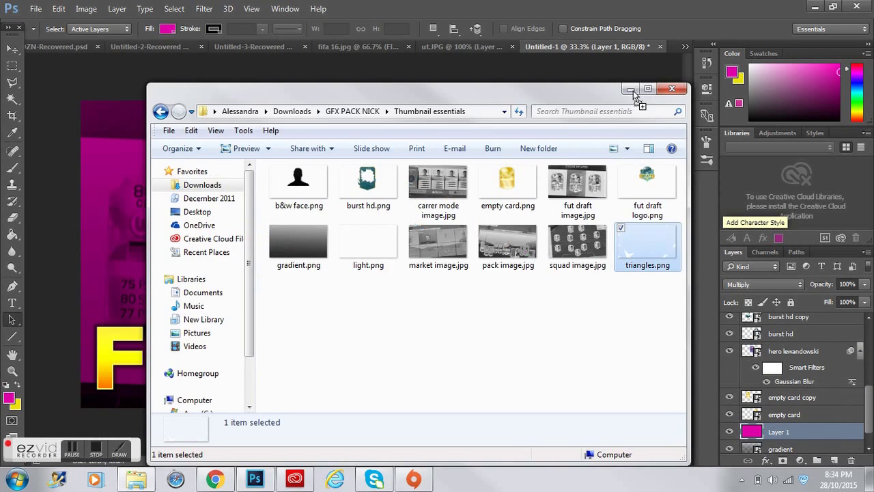
pyautogui.moveTo(644, 240); pyautogui.dragTo(284, 216)
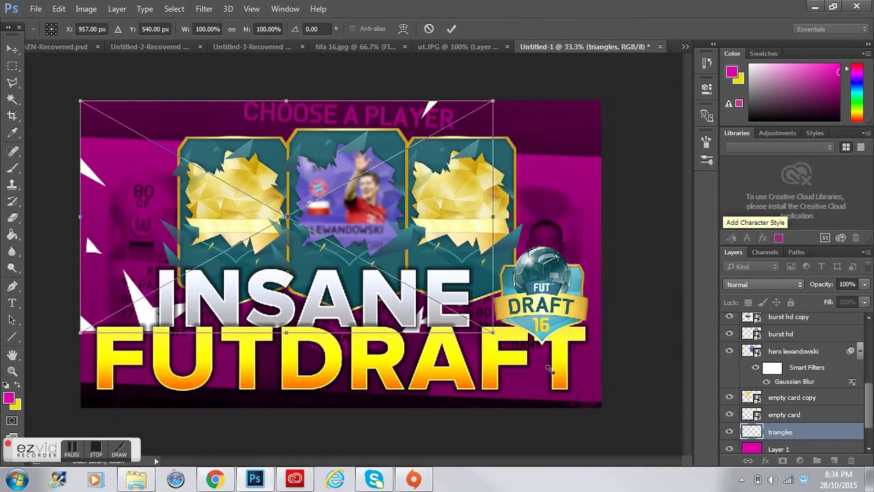
pyautogui.moveTo(490, 331); pyautogui.dragTo(621, 405)
pyautogui.press('Return')
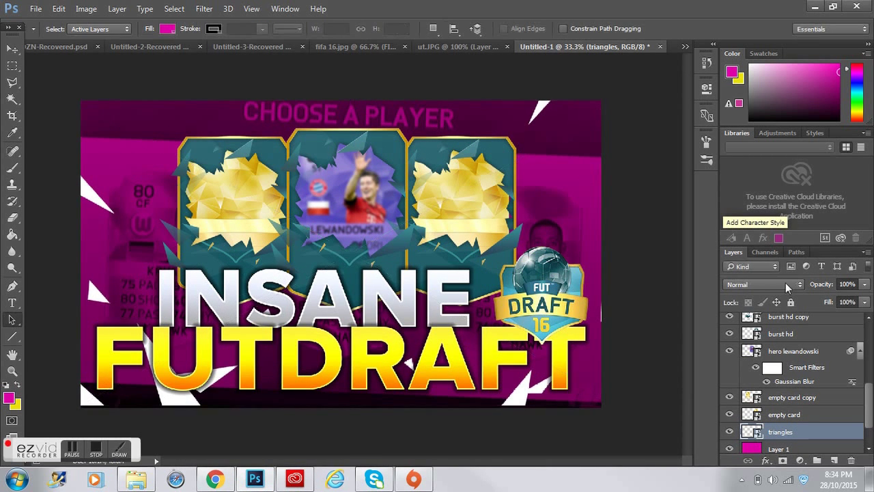
pyautogui.click(763, 284)
pyautogui.click(752, 186)
# Duplicate the triangles above the title text, shrinking one copy to about 79% and repositioning another.
pyautogui.hotkey('ctrl', 'j')
pyautogui.hotkey('ctrl', 'j')
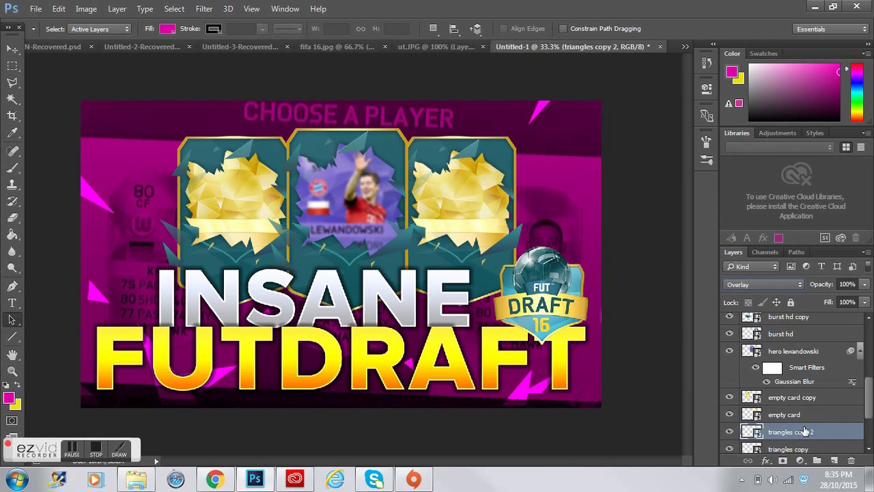
pyautogui.hotkey('ctrl', 'shift', ']')
pyautogui.press('v')
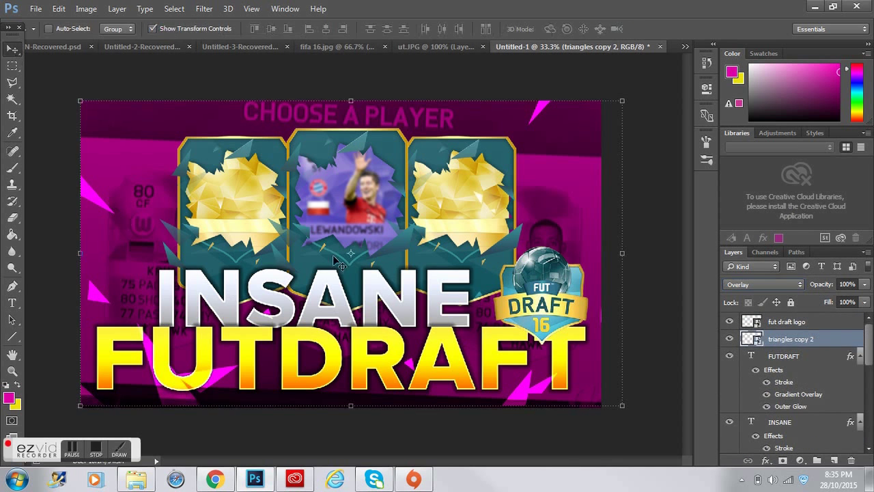
pyautogui.moveTo(622, 99); pyautogui.dragTo(422, 215)
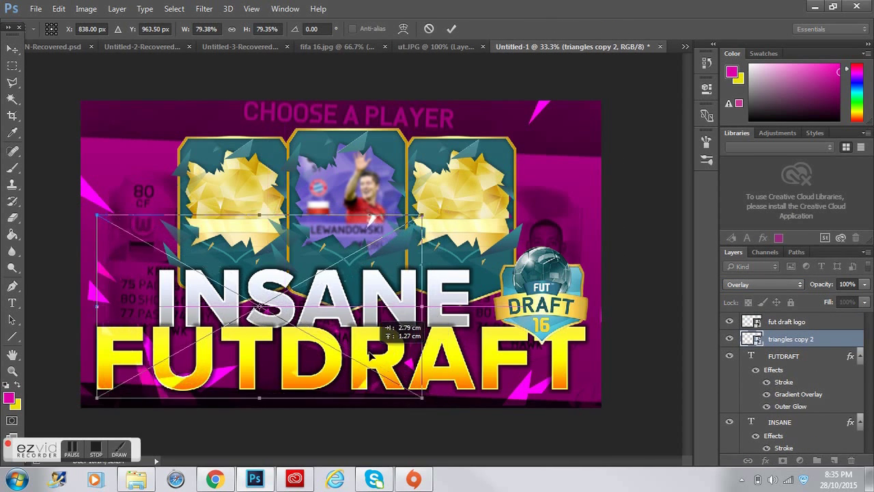
pyautogui.click(450, 30)
pyautogui.moveTo(309, 286)
pyautogui.mouseDown()
pyautogui.moveTo(593, 297)
pyautogui.moveTo(585, 311)
pyautogui.mouseUp()
# Switch to a larger Eraser and make triangles copy 2 the active layer.
pyautogui.press('e')
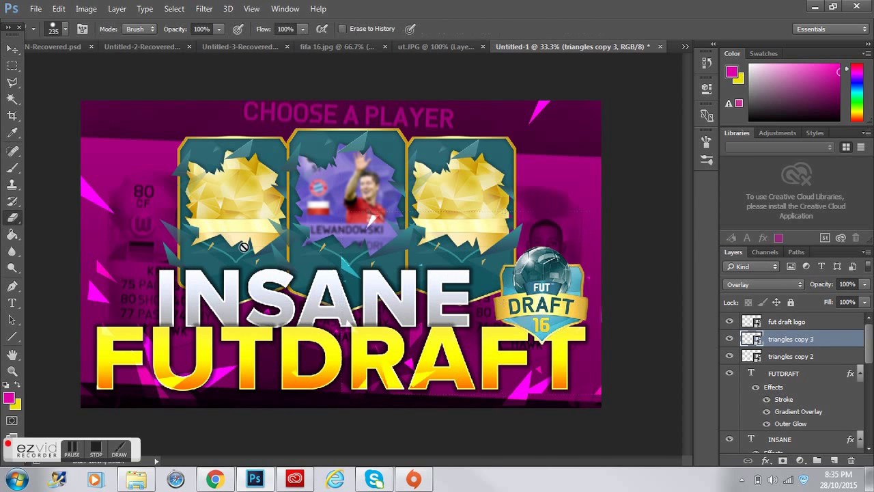
pyautogui.click(66, 28)
pyautogui.click(65, 29)
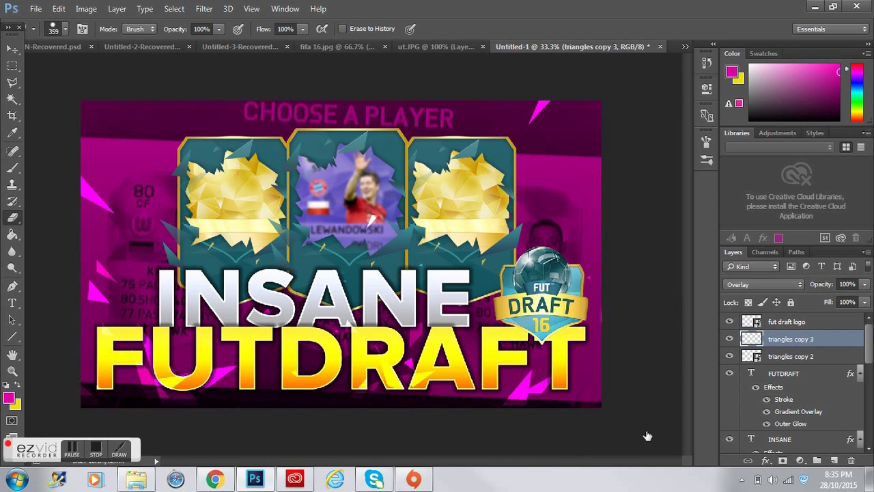
pyautogui.hotkey('alt', '[')
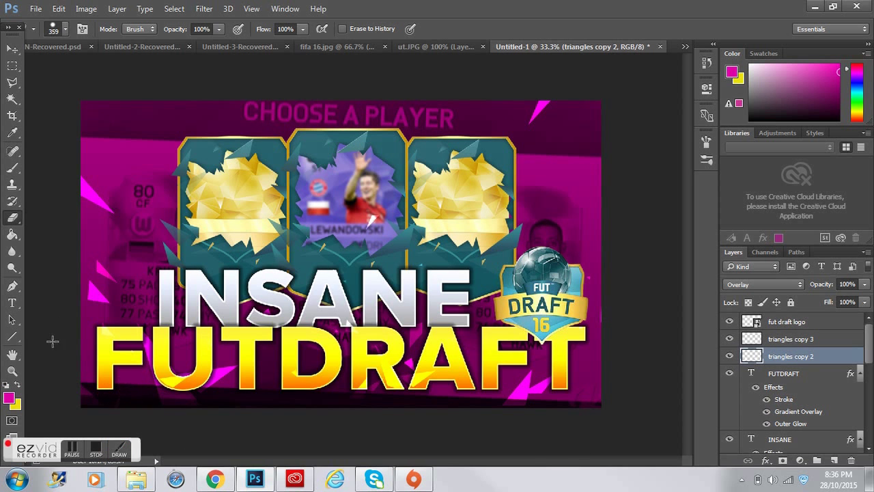
pyautogui.hotkey('ctrl', '-')
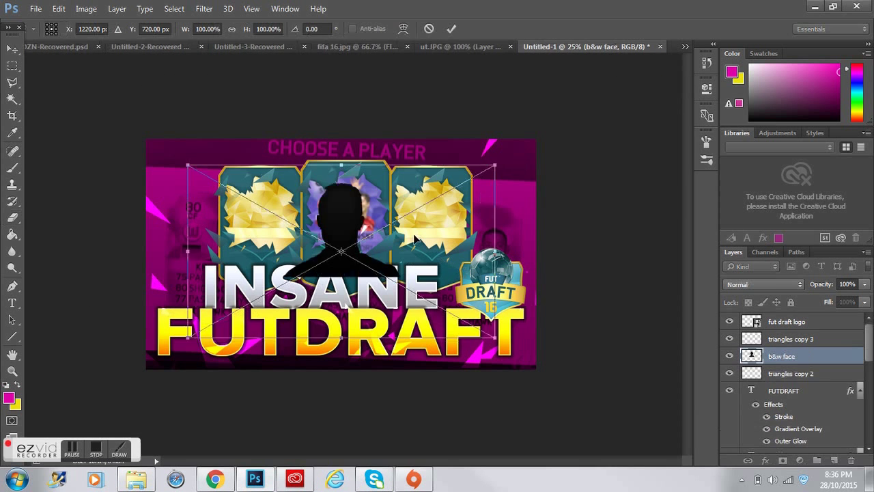
# Tuck the b&w face silhouette beneath the burst layers and fit it onto the left card.
pyautogui.press('Return')
pyautogui.moveTo(791, 356)
pyautogui.mouseDown()
pyautogui.moveTo(796, 456)
pyautogui.moveTo(802, 322)
pyautogui.mouseUp()
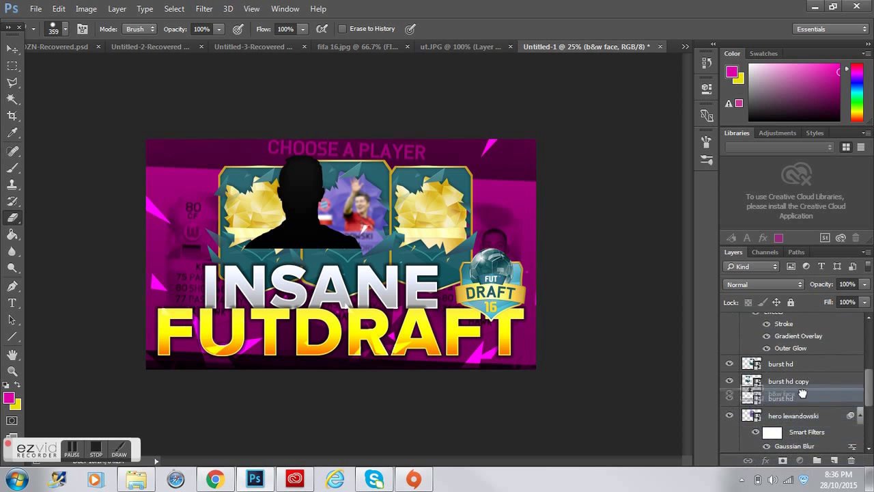
pyautogui.moveTo(802, 321); pyautogui.dragTo(792, 381)
pyautogui.press('v')
pyautogui.moveTo(361, 151)
pyautogui.mouseDown()
pyautogui.moveTo(349, 177)
pyautogui.moveTo(299, 181)
pyautogui.mouseUp()
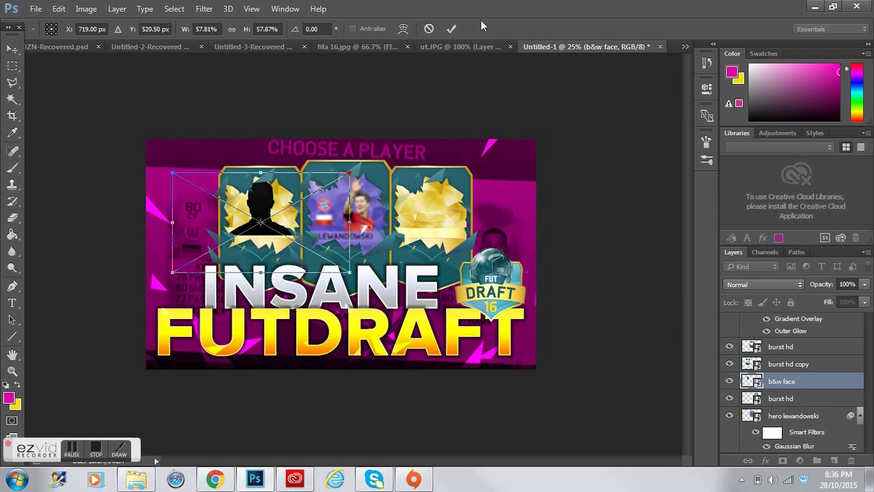
pyautogui.click(452, 29)
# Duplicate the silhouette onto the right card, beneath that card's burst.
pyautogui.hotkey('ctrl', 'j')
pyautogui.moveTo(265, 205); pyautogui.dragTo(433, 205)
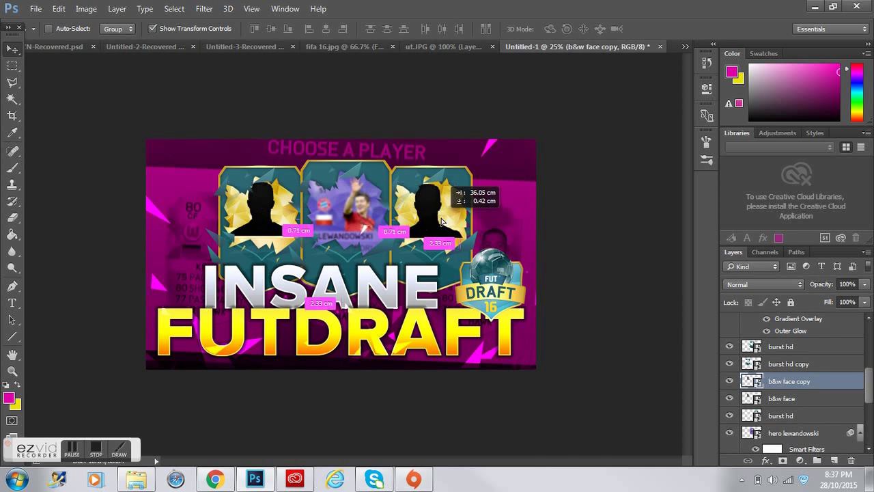
pyautogui.moveTo(789, 381)
pyautogui.mouseDown()
pyautogui.moveTo(817, 457)
pyautogui.moveTo(792, 389)
pyautogui.mouseUp()
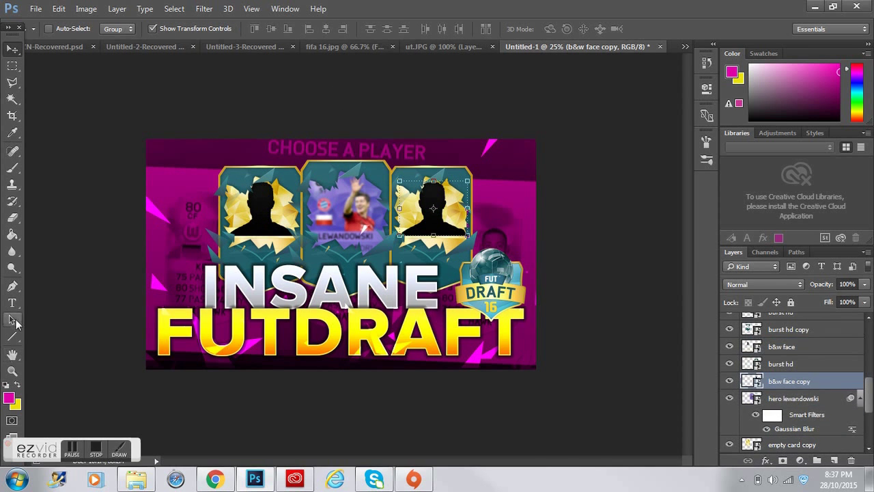
pyautogui.click(15, 323)
pyautogui.hotkey('ctrl', '+')
# Stretch light.png over the whole canvas and fade it to about 53% opacity.
pyautogui.click(136, 479)
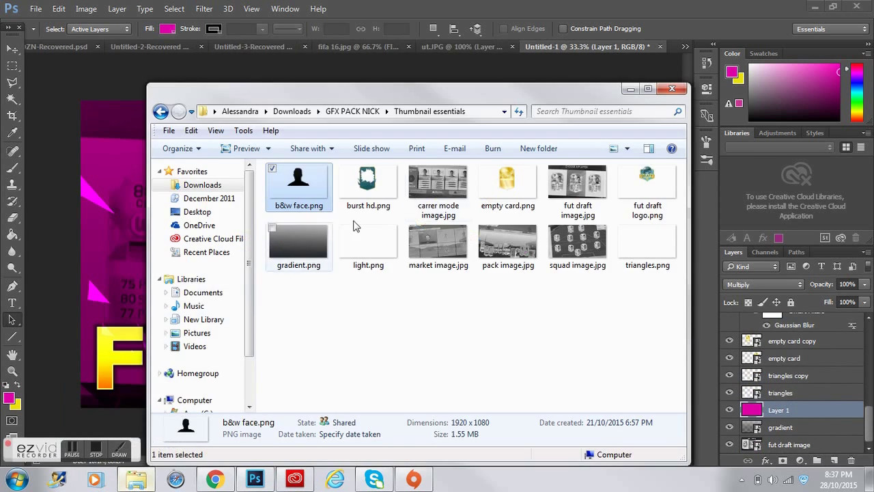
pyautogui.moveTo(342, 235); pyautogui.dragTo(97, 312)
pyautogui.moveTo(491, 330)
pyautogui.mouseDown()
pyautogui.moveTo(618, 356)
pyautogui.moveTo(624, 410)
pyautogui.mouseUp()
pyautogui.press('Return')
pyautogui.moveTo(864, 284); pyautogui.dragTo(835, 304)
# On a new layer, fill a top-left corner triangle with a lighter pink.
pyautogui.press('l')
pyautogui.hotkey('ctrl', 'shift', 'alt', 'n')
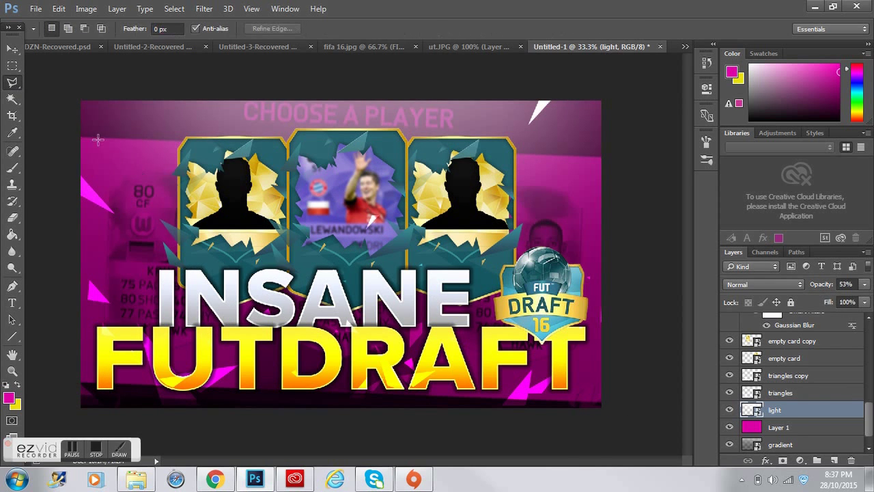
pyautogui.click(277, 94)
pyautogui.click(71, 89)
pyautogui.click(79, 140)
pyautogui.click(8, 397)
pyautogui.click(358, 111)
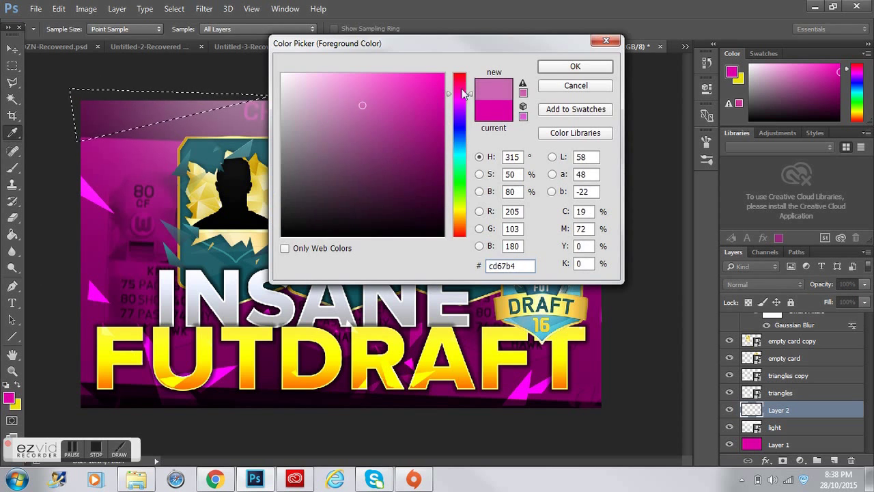
pyautogui.press('Return')
pyautogui.press('g')
# Start top-left text in EA Sans Curves, 60 pt, white.
pyautogui.click(110, 114)
pyautogui.press('t')
pyautogui.click(110, 114)
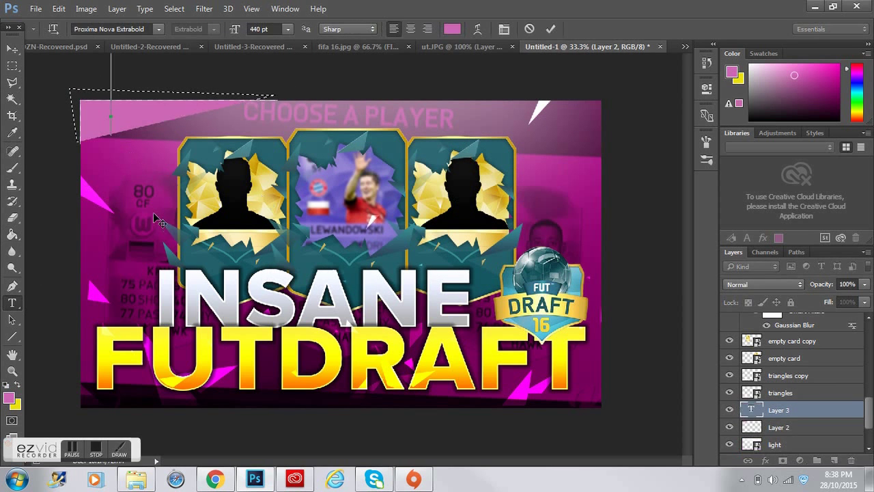
pyautogui.click(112, 28)
pyautogui.write('ea')
pyautogui.press('Return')
pyautogui.click(287, 28)
pyautogui.click(277, 232)
pyautogui.click(452, 28)
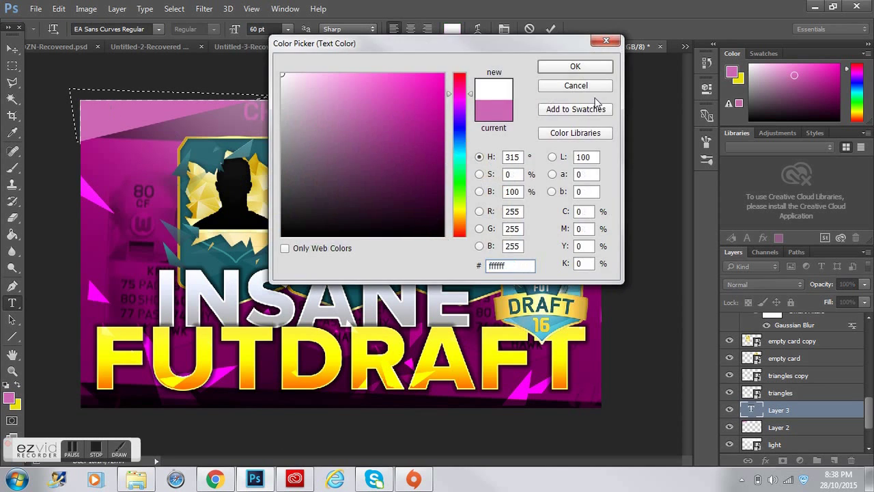
pyautogui.click(284, 74)
pyautogui.press('Return')
# Type the 'NFA' watermark and nudge it into the top-left corner.
pyautogui.write('NFA')
pyautogui.moveTo(129, 113); pyautogui.dragTo(111, 113)
pyautogui.press('a')
pyautogui.press('Return')
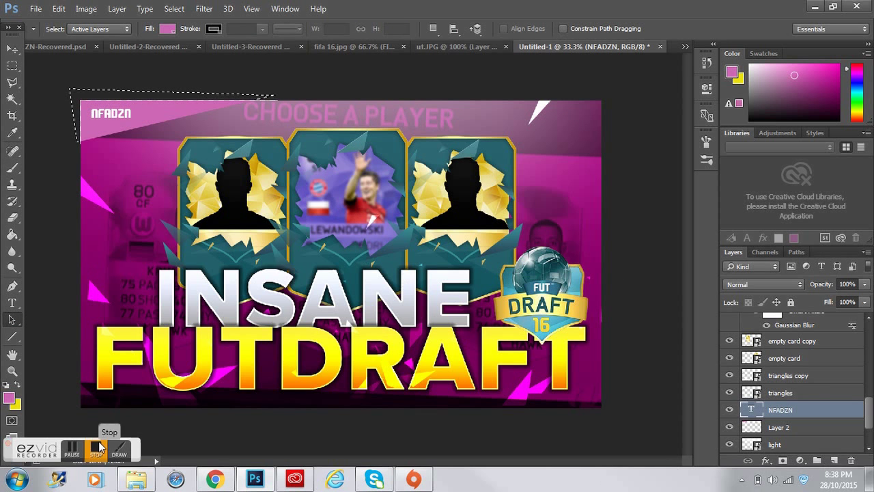
pyautogui.click(95, 448)
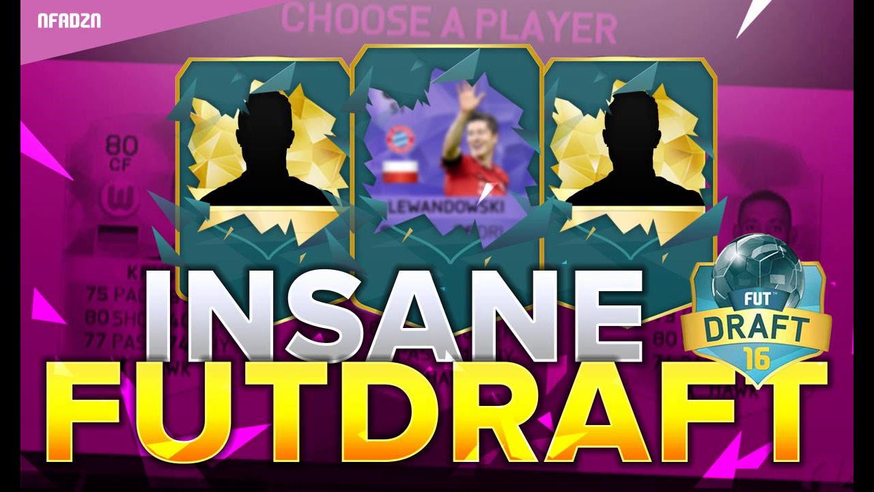